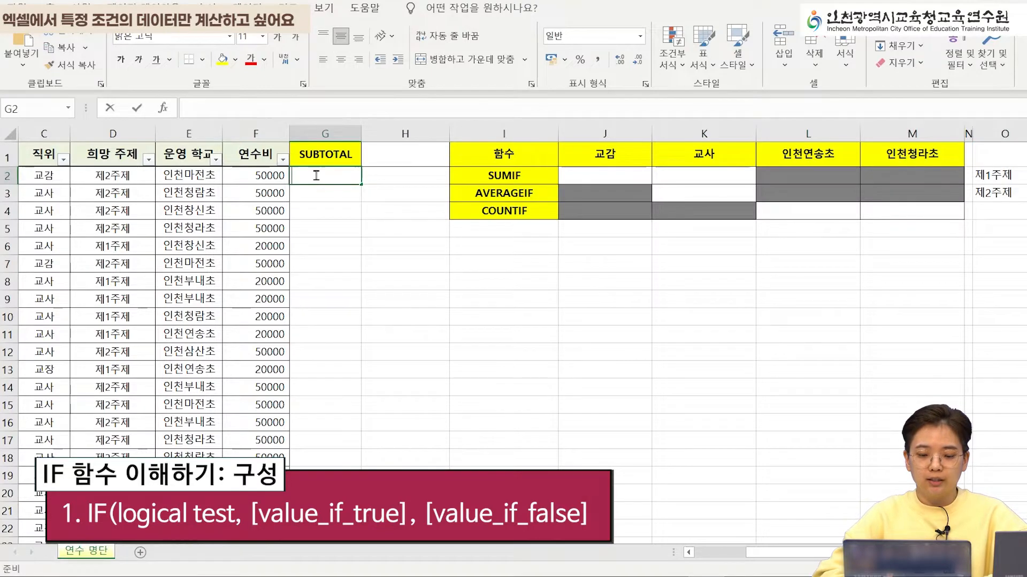
Bring up the IF syntax in G2 and examine the logical test, true value and false value of the IF formula in F2
type("=IF(")
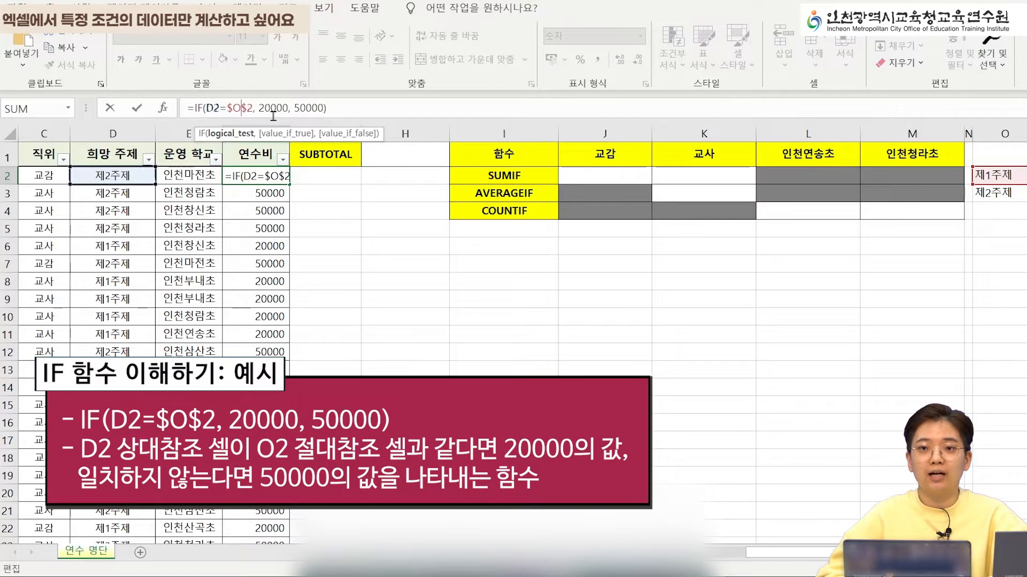
left_click(272, 115)
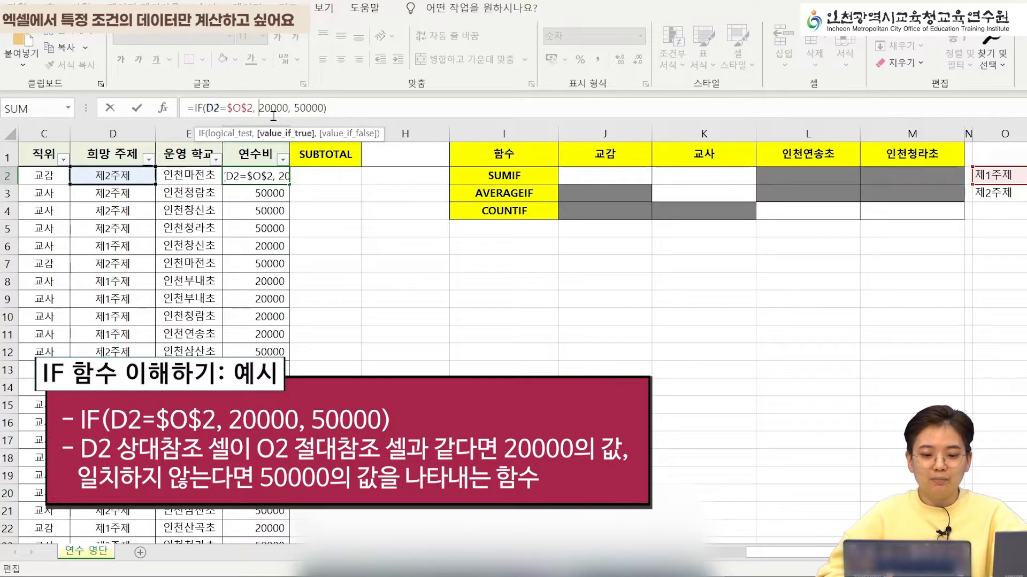
key("Right")
key("Right")
key("Right")
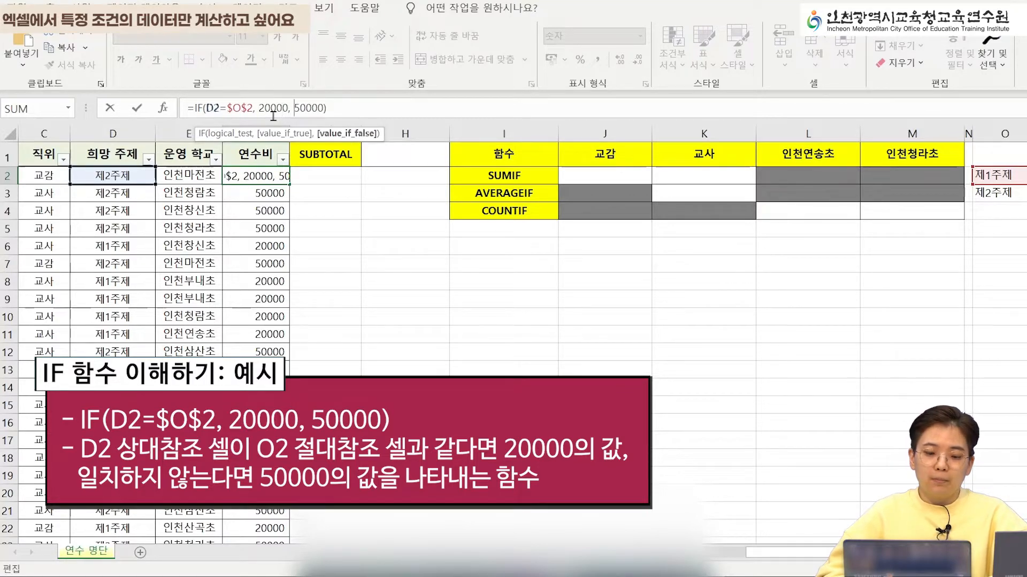
key("Right")
key("Right")
key("Right")
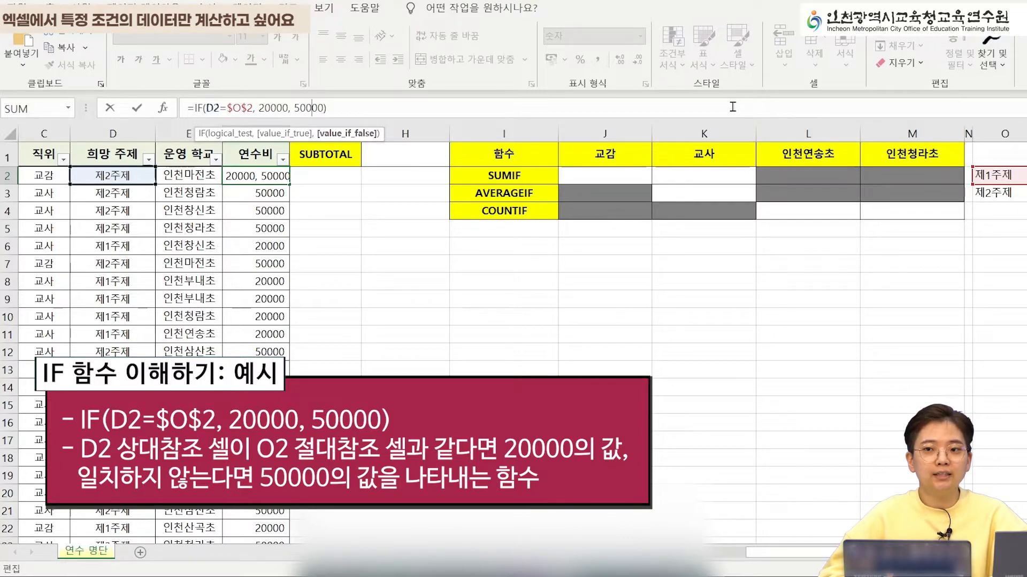
key("Left")
key("Left")
key("Left")
key("Left")
key("Left")
key("Left")
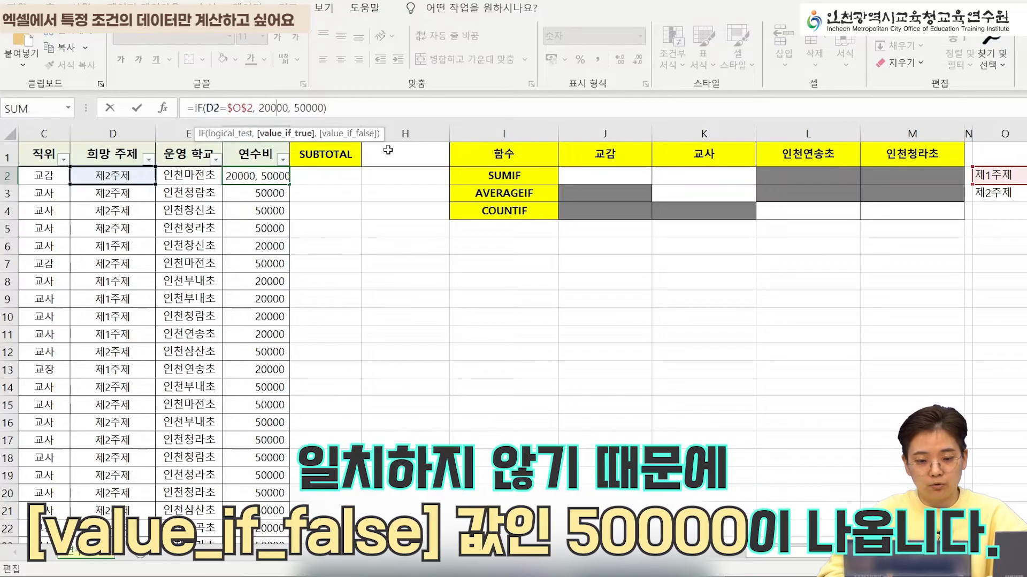
key("ctrl+Return")
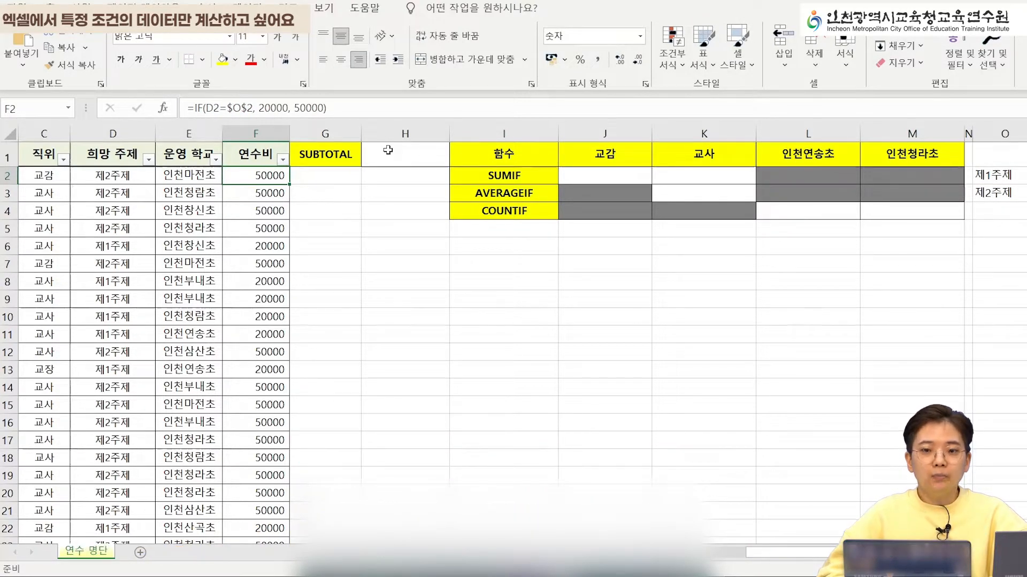
Check the formula results in the upper rows of the 연수비 column against the neighbouring cells
key("Left")
key("Right")
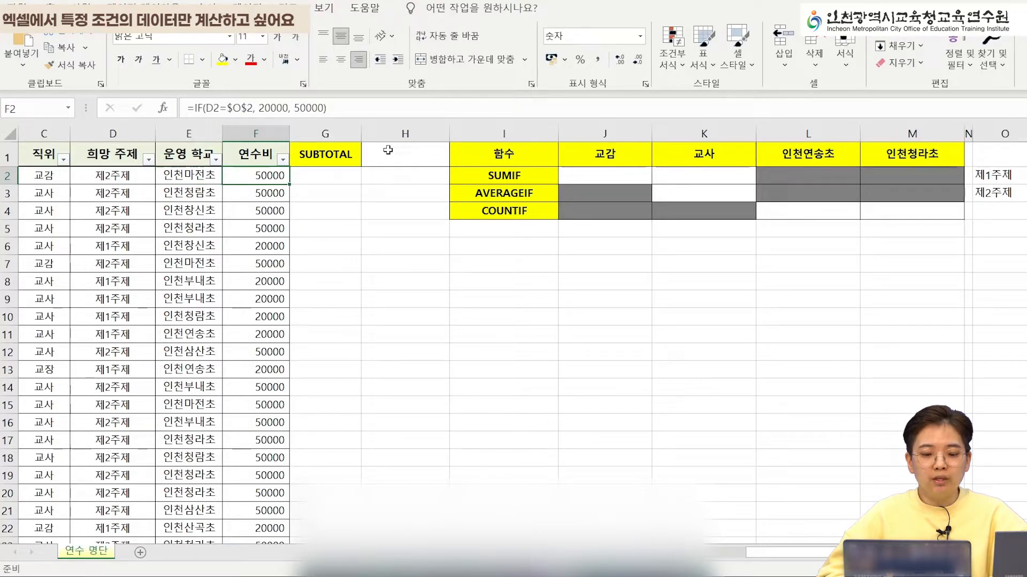
key("Down")
key("Down")
key("Down")
key("Left")
key("Left")
key("Right")
key("Right")
key("Right")
key("Left")
key("Up")
key("Up")
key("Up")
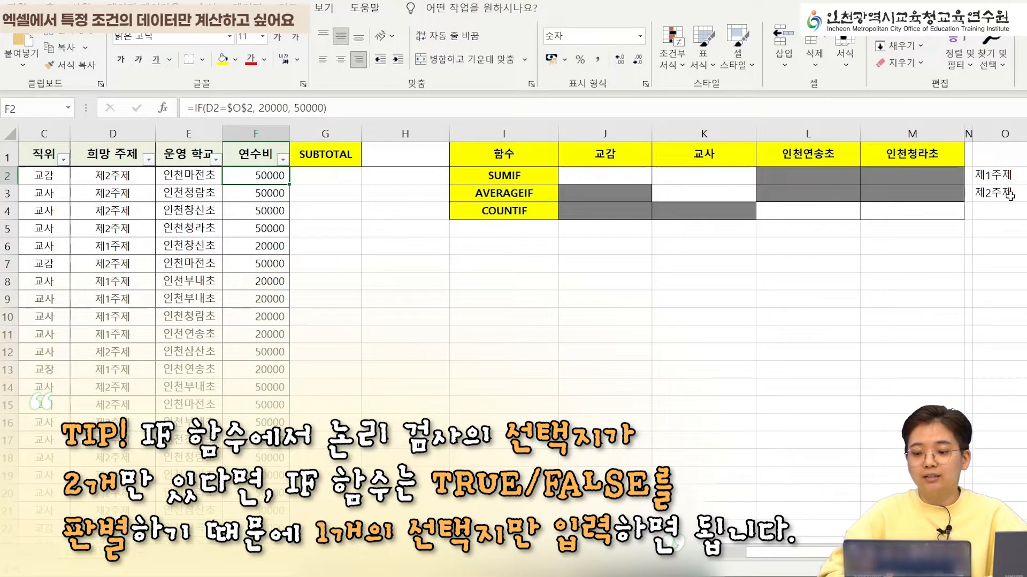
Clear cell O3 and enter 제2주제 as the second reference topic
left_click(1003, 193)
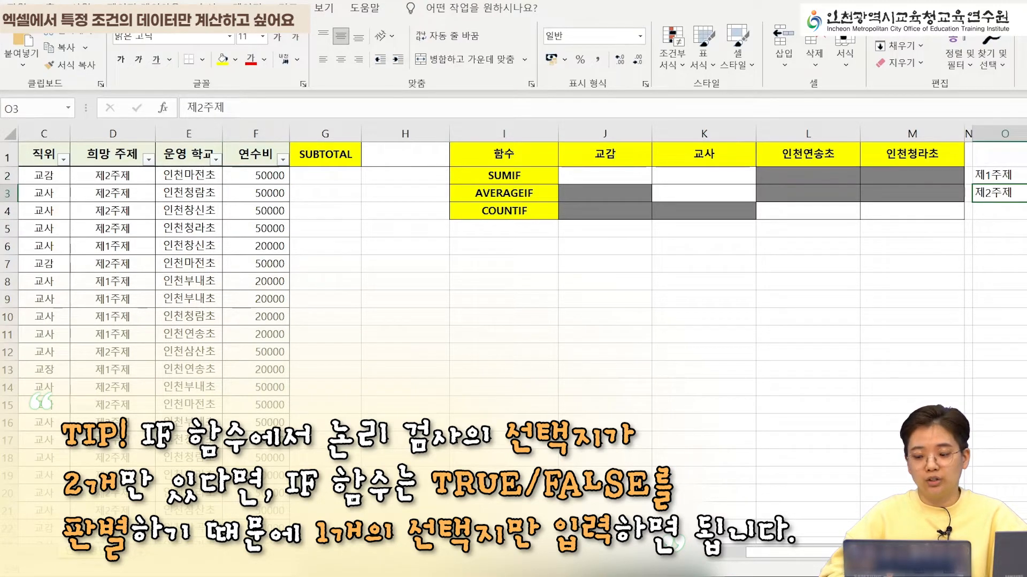
key("Delete")
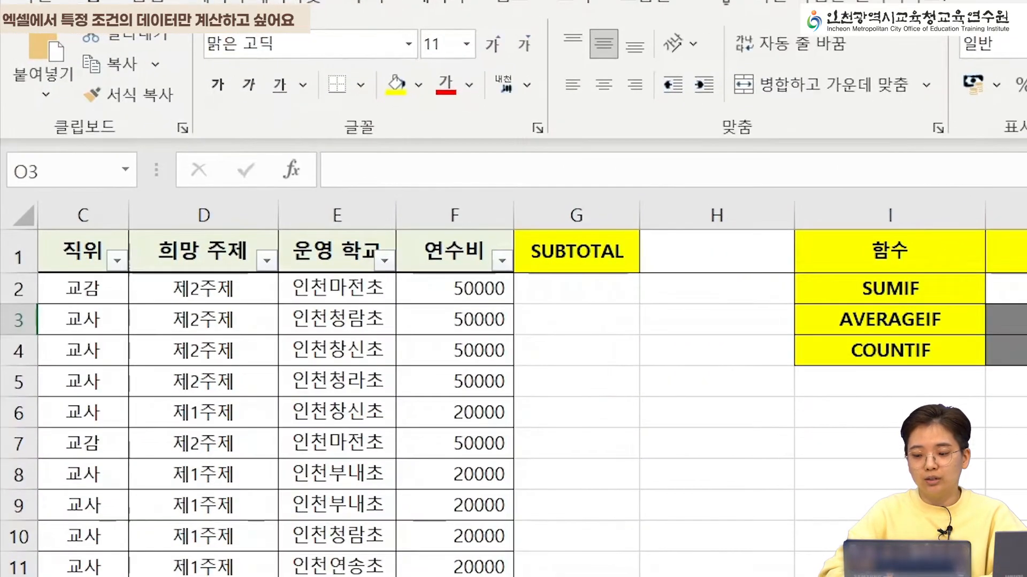
type("w")
type("제1주제")
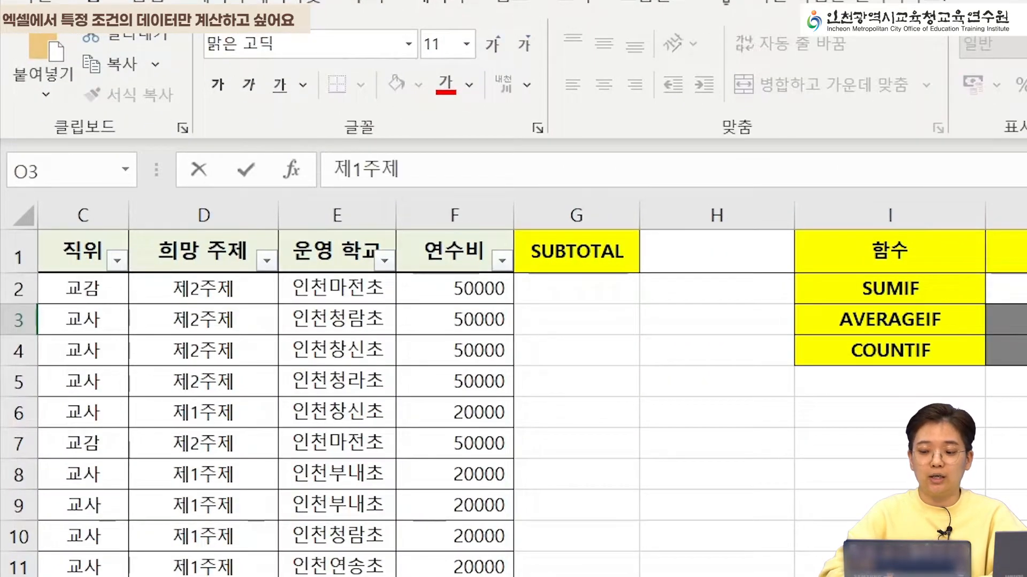
key("BackSpace")
key("BackSpace")
key("BackSpace")
type("2주제")
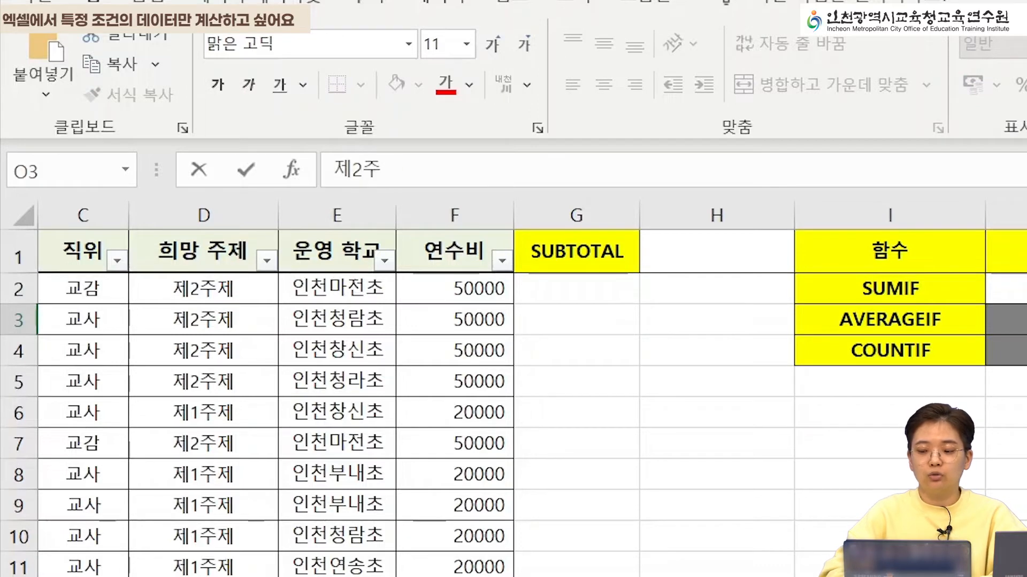
key("Return")
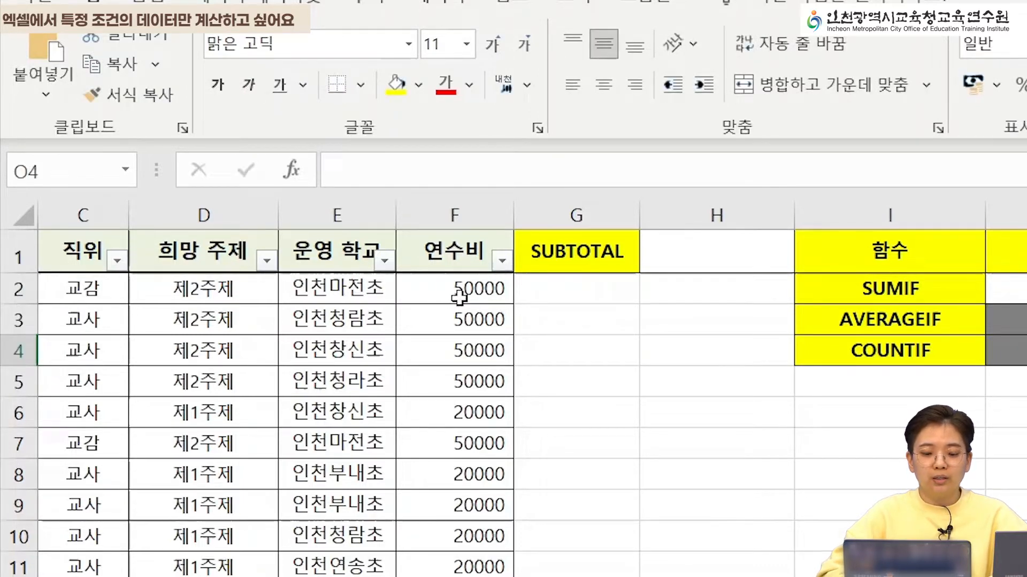
Clear the value_if_false argument of the IF formula in F2, keeping its logical test and value_if_true
left_click(433, 296)
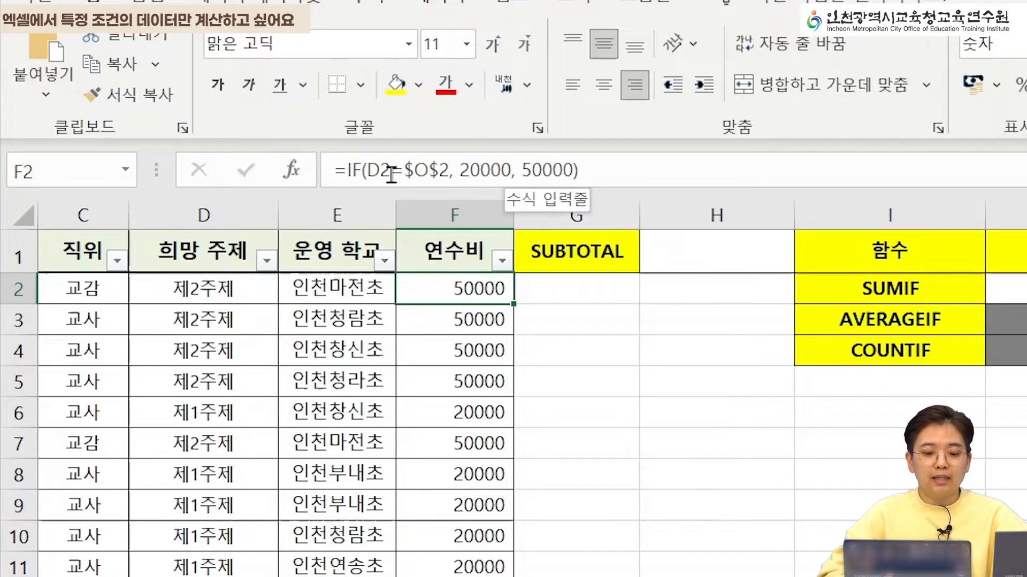
left_click(235, 287)
left_click(442, 278)
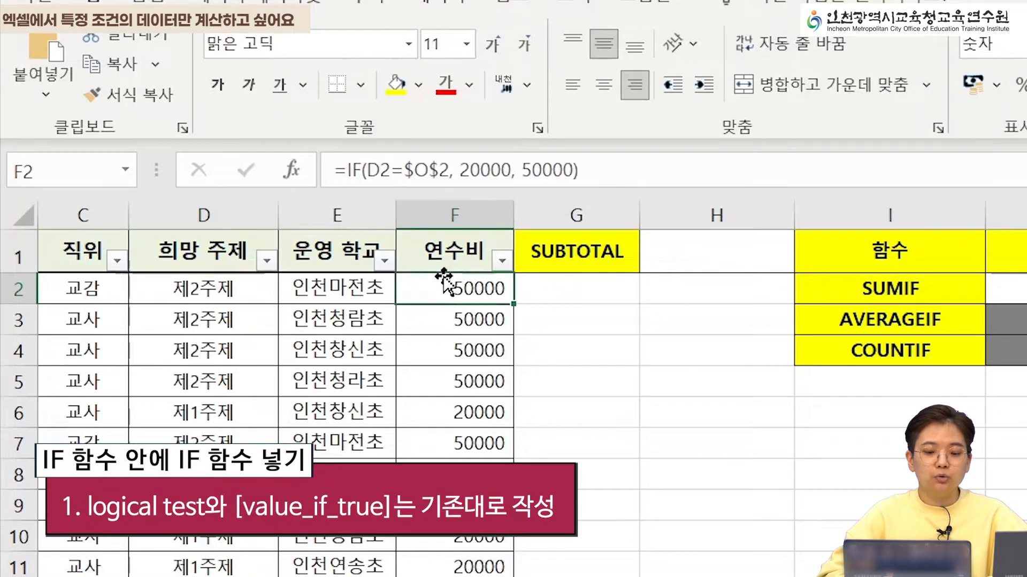
left_click(362, 176)
key("Right")
key("Right")
key("Right")
key("Right")
key("Right")
key("Right")
key("Right")
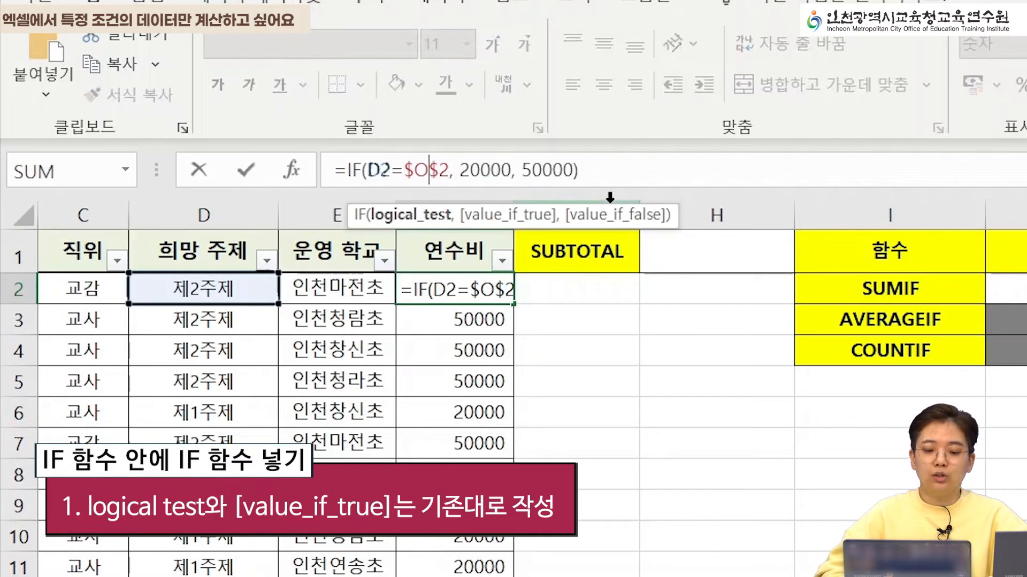
key("Right")
key("Right")
key("Right")
key("Right")
key("Right")
key("Right")
key("Right")
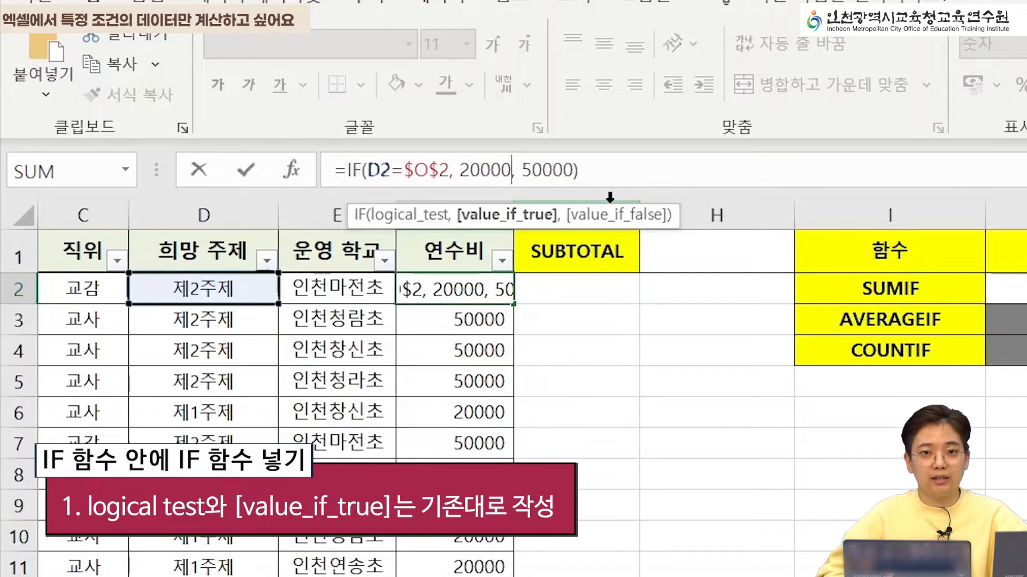
key("Right")
key("Right")
key("Right")
key("Right")
key("Right")
key("Right")
key("Right")
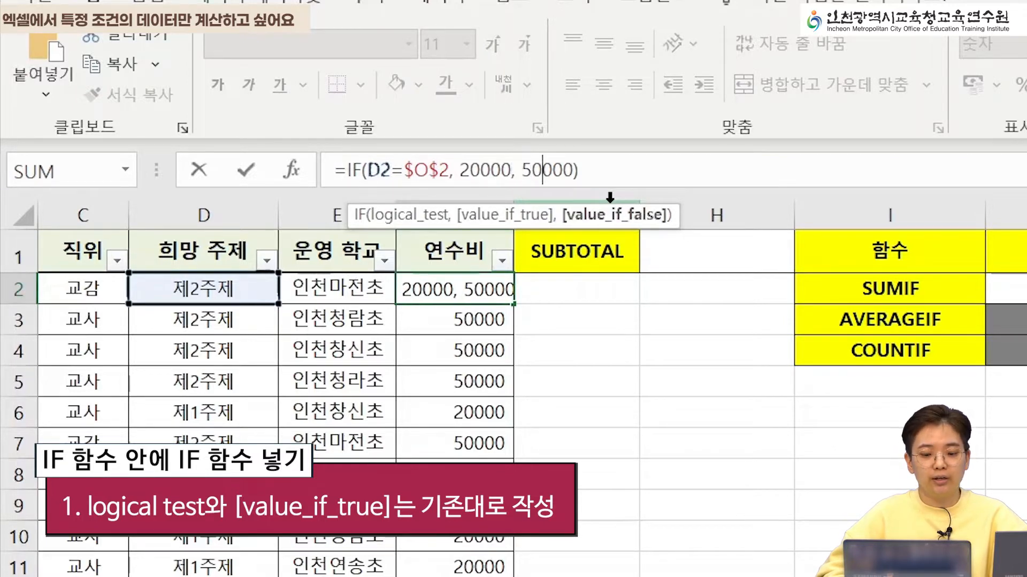
key("BackSpace")
key("BackSpace")
key("BackSpace")
key("BackSpace")
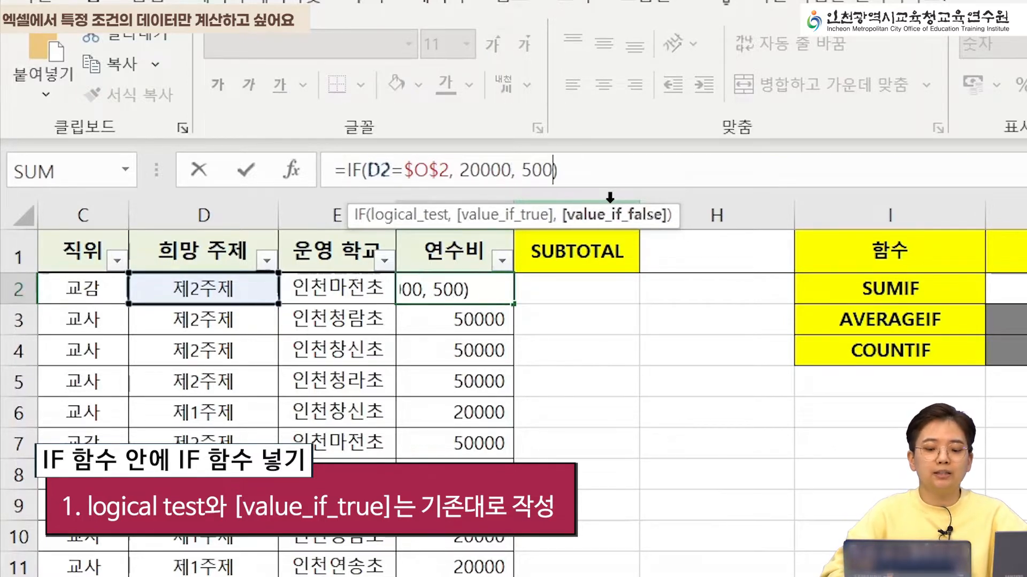
key("BackSpace")
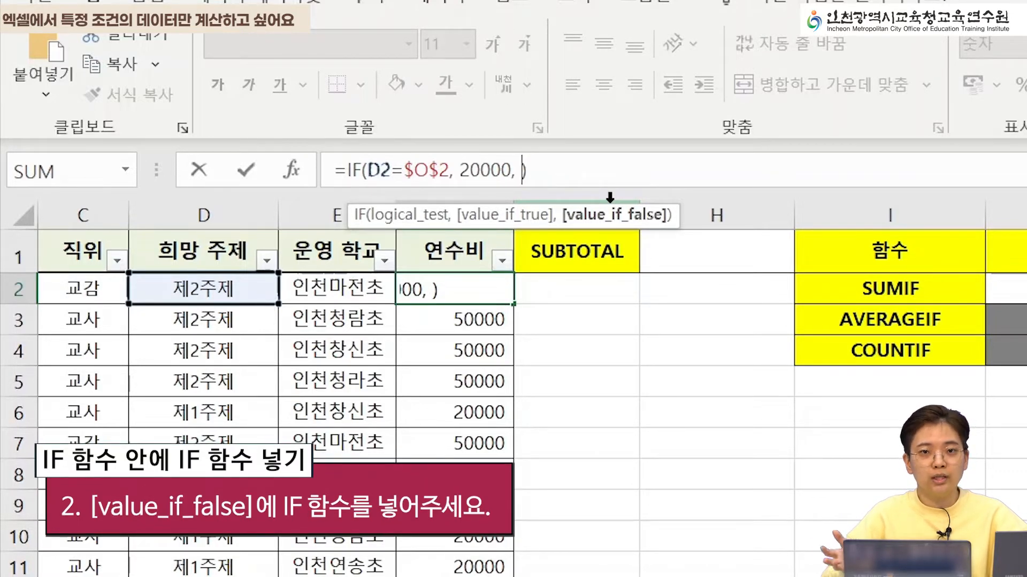
Nest a second IF function as the value_if_false argument in F2, with the logical test D2=$O$3
type("IF")
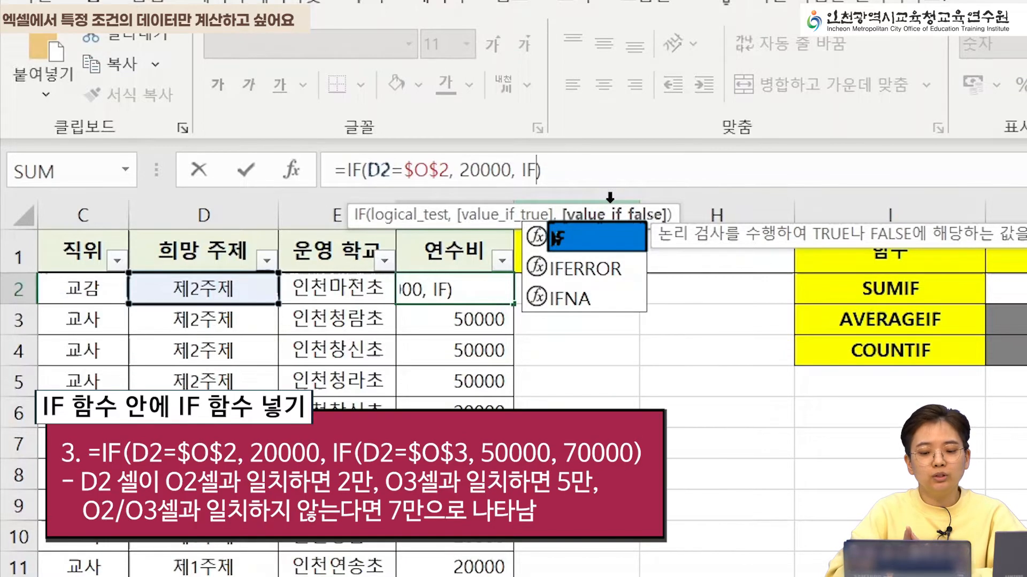
type("(")
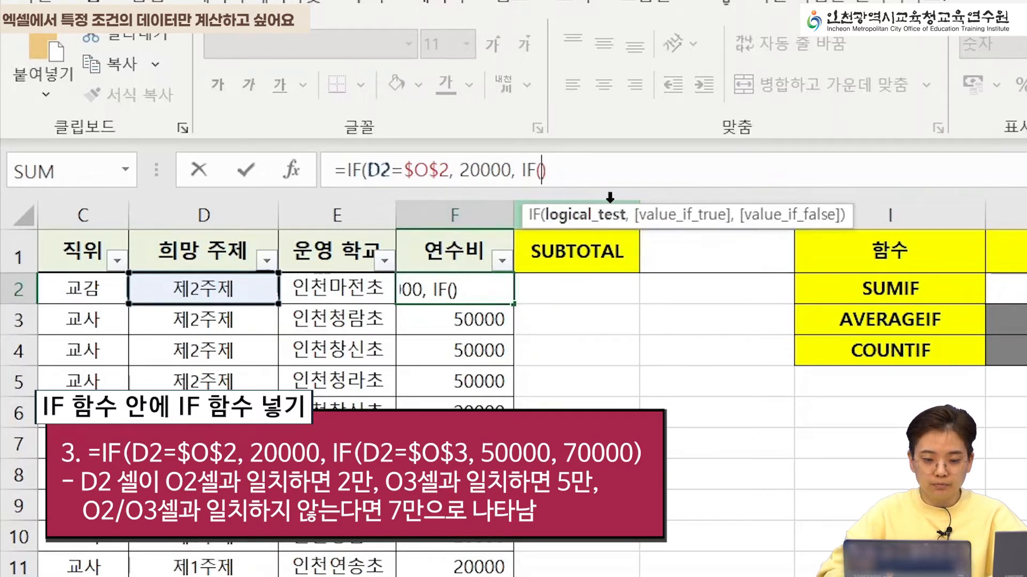
type("D2=O")
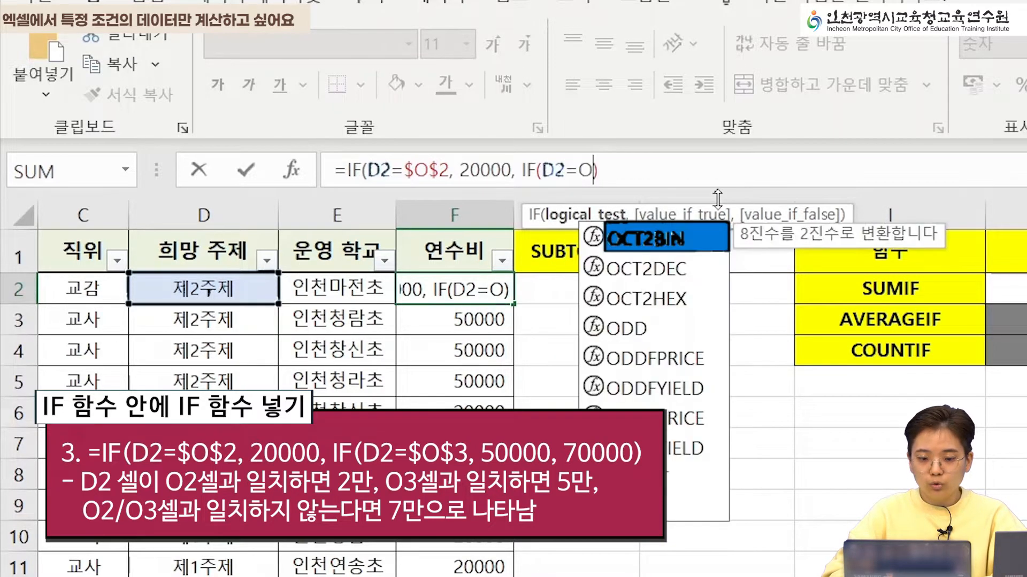
type("3")
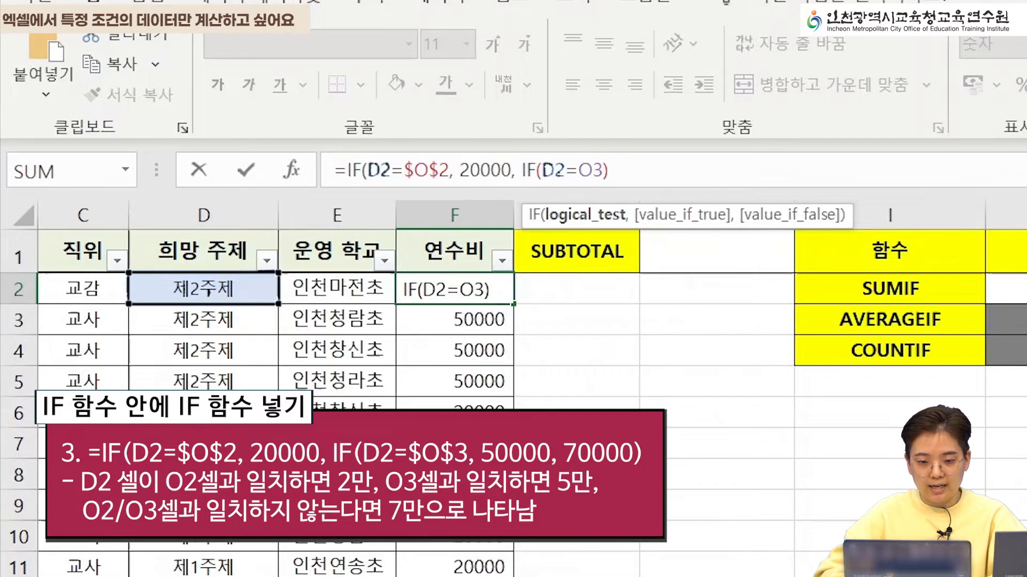
key("F4")
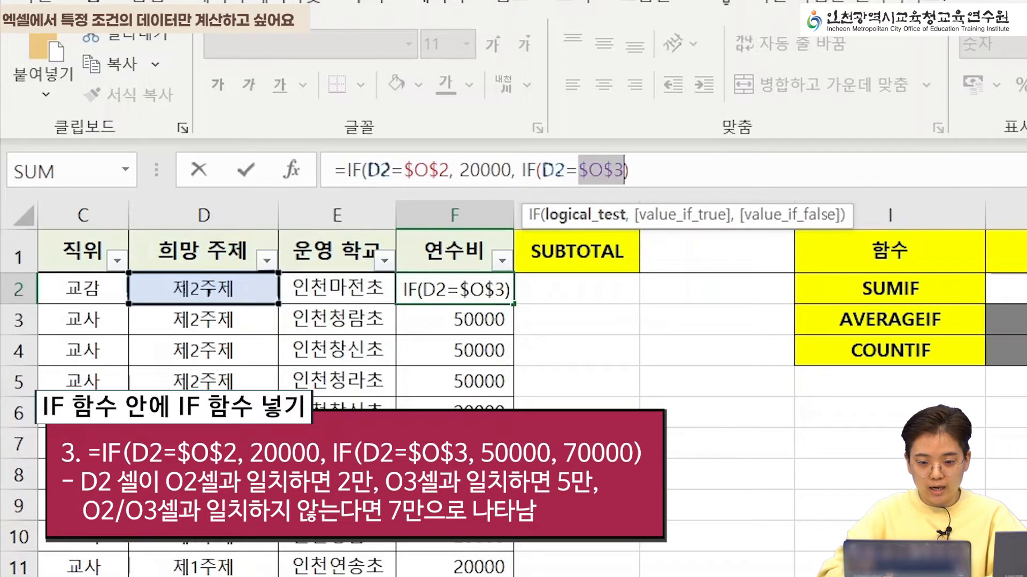
key("BackSpace")
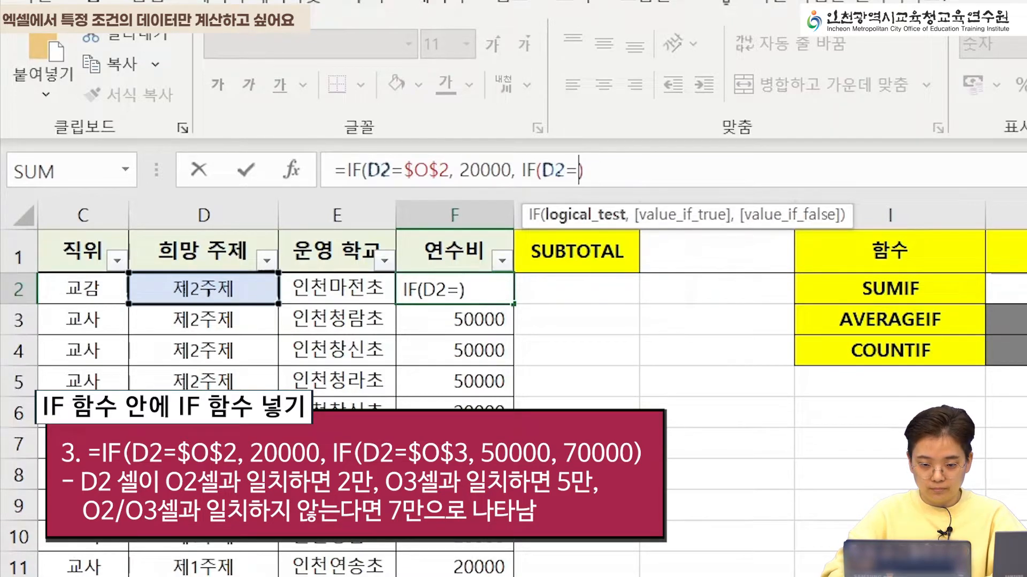
type("O3")
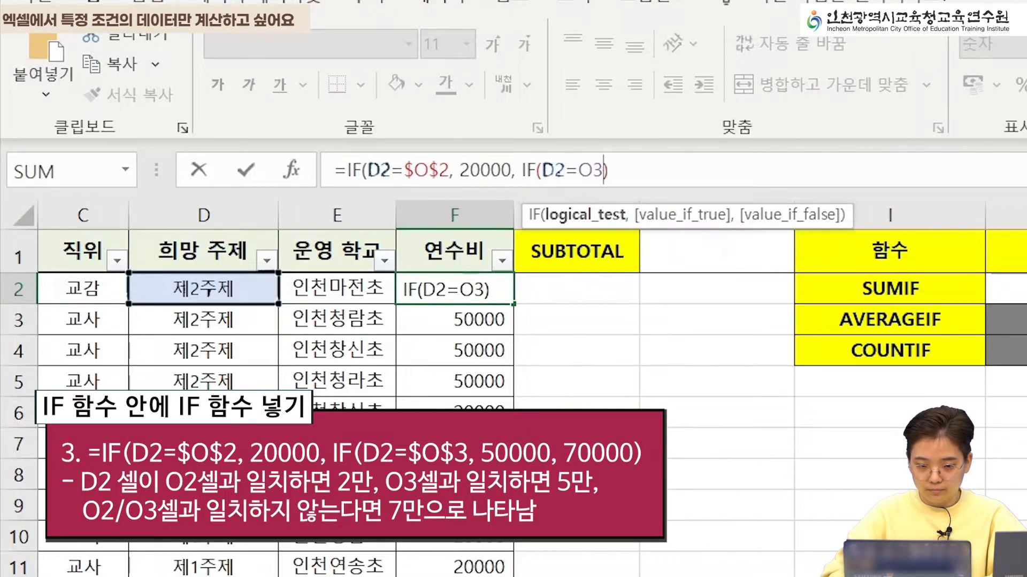
key("F4")
key("BackSpace")
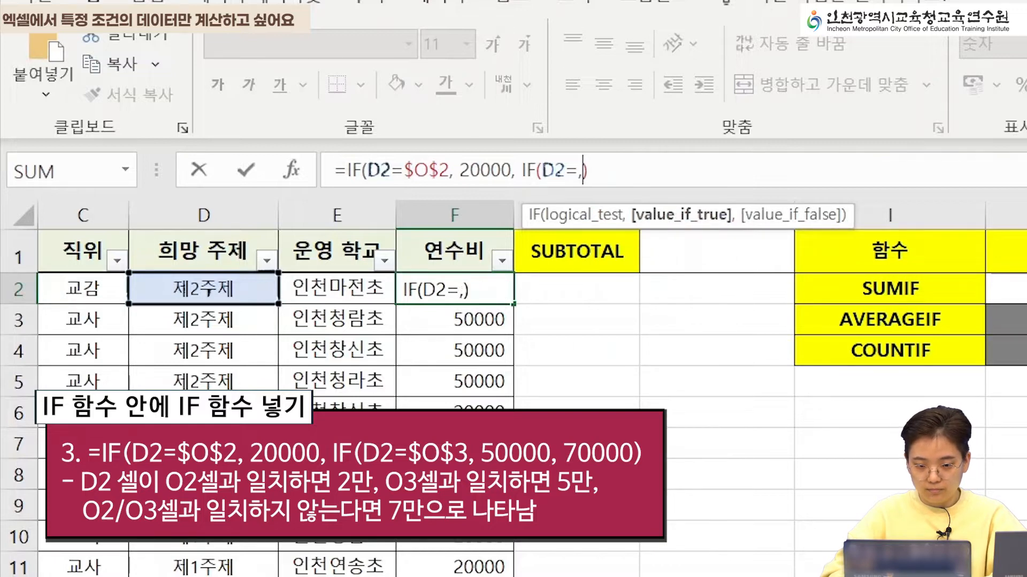
type("O")
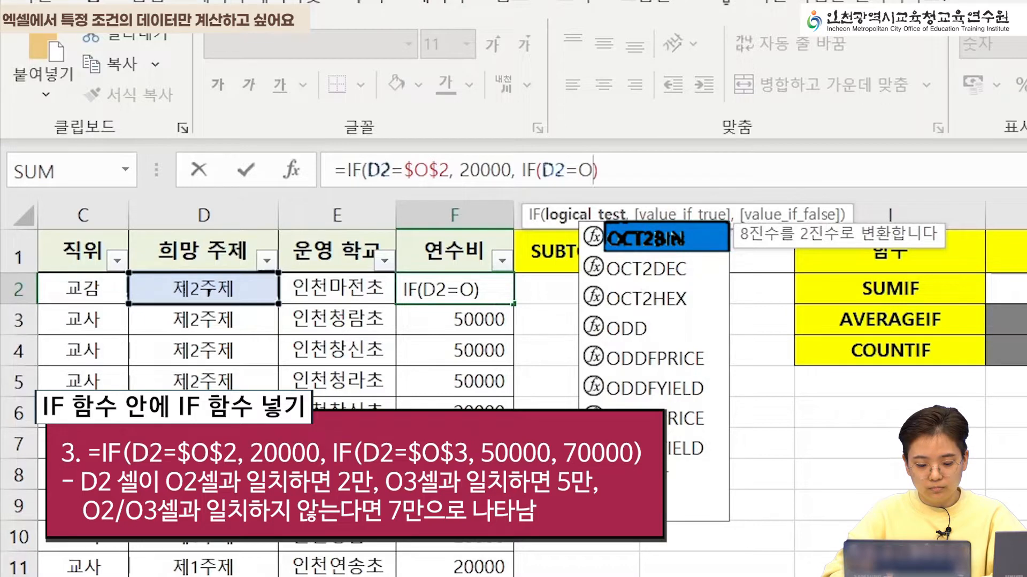
type("3")
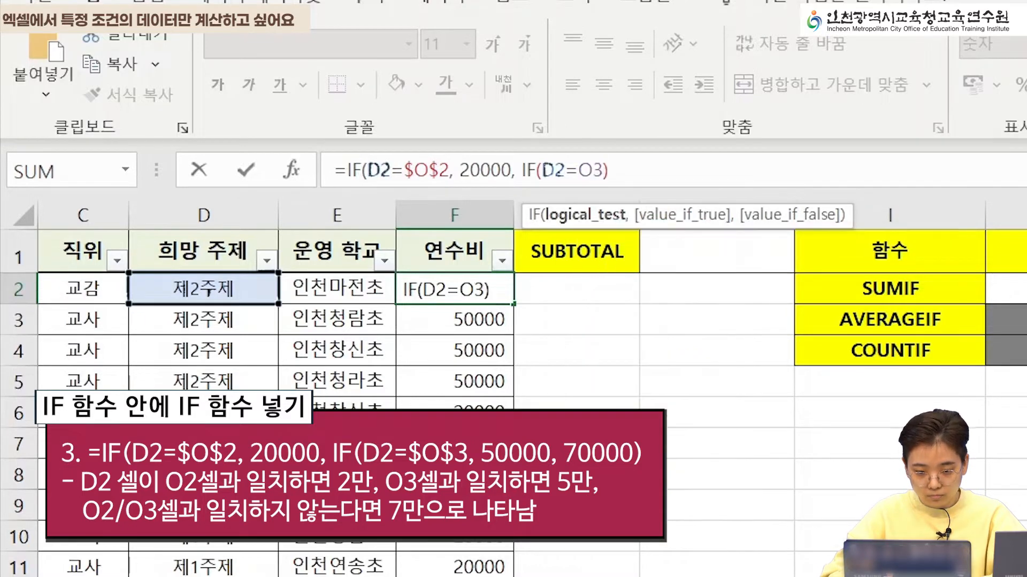
key("F4")
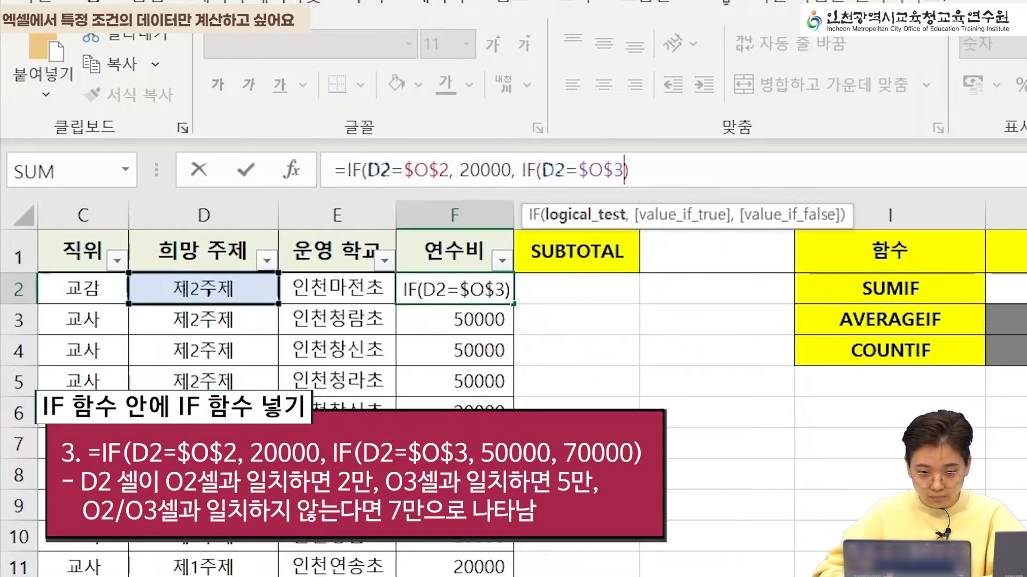
Complete the nested IF in F2 with 50000 as the true value and 70000 as the false value, and close both parentheses
type(", d")
key("BackSpace")
type("50000")
key("BackSpace")
key("BackSpace")
type("00, ")
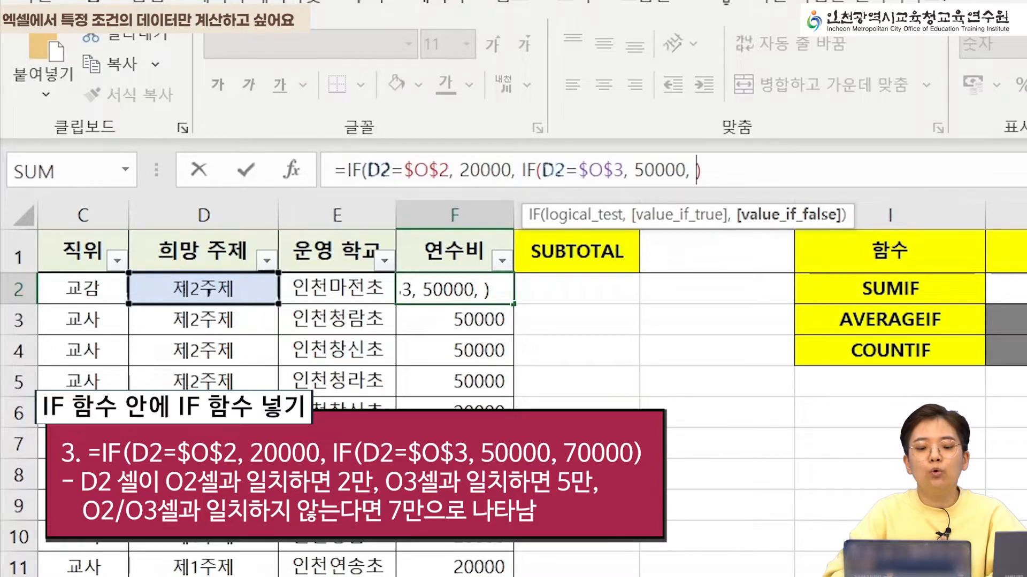
type("70000")
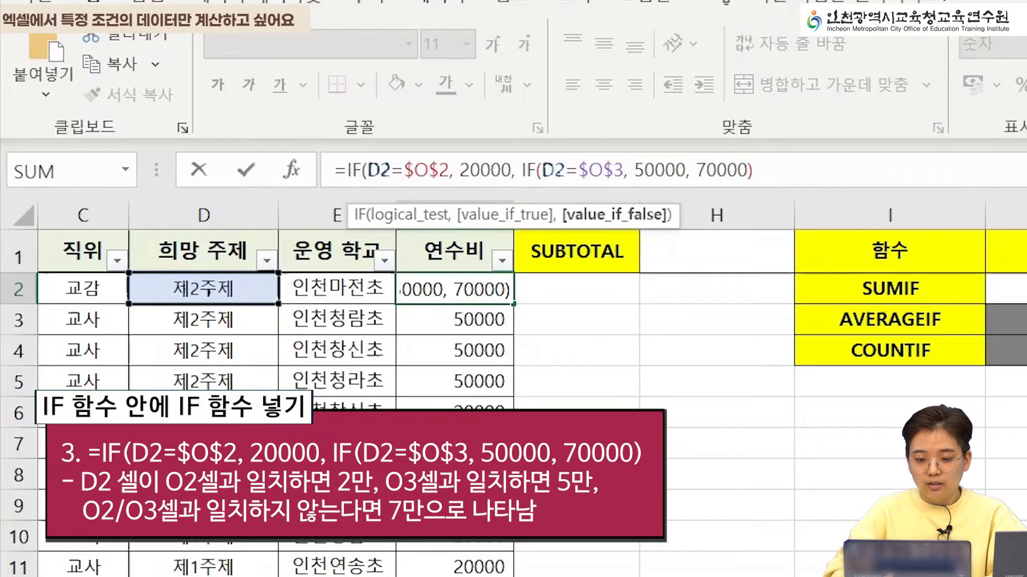
type(")")
key("Left")
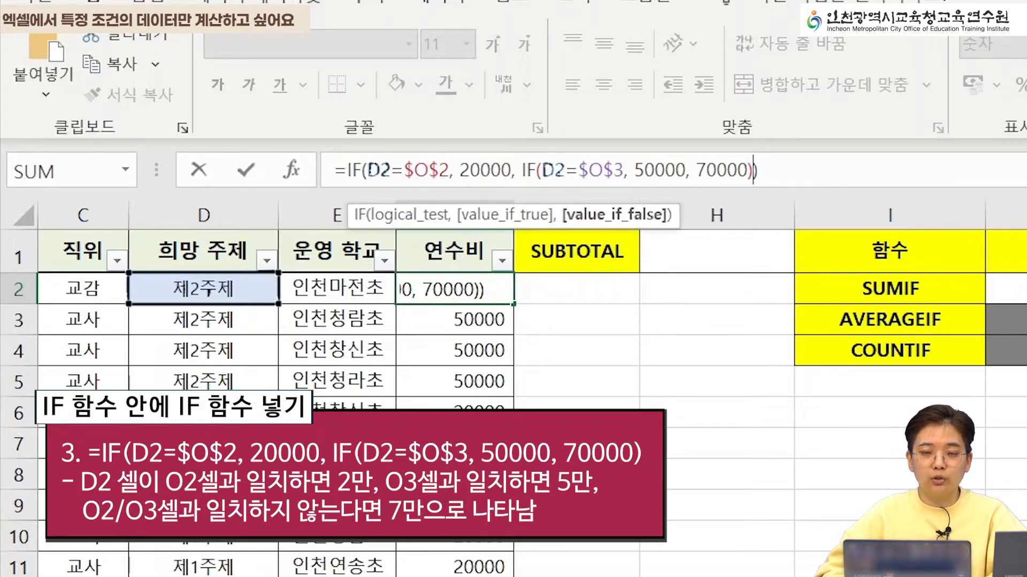
key("Right")
key("Left")
key("Right")
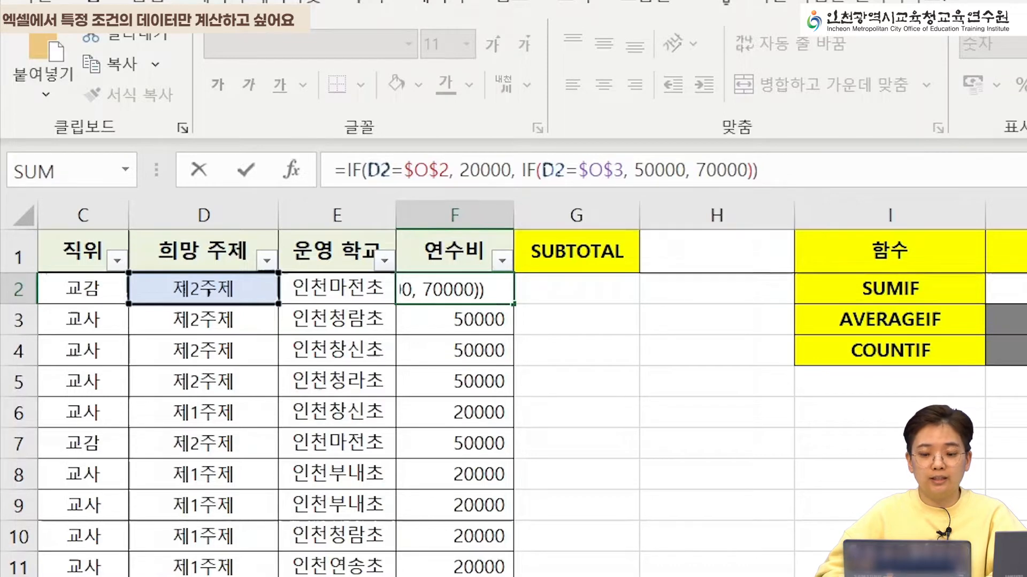
Commit the nested IF formula in F2 and change the topic in D2 to 제3주제
key("Return")
left_click(454, 289)
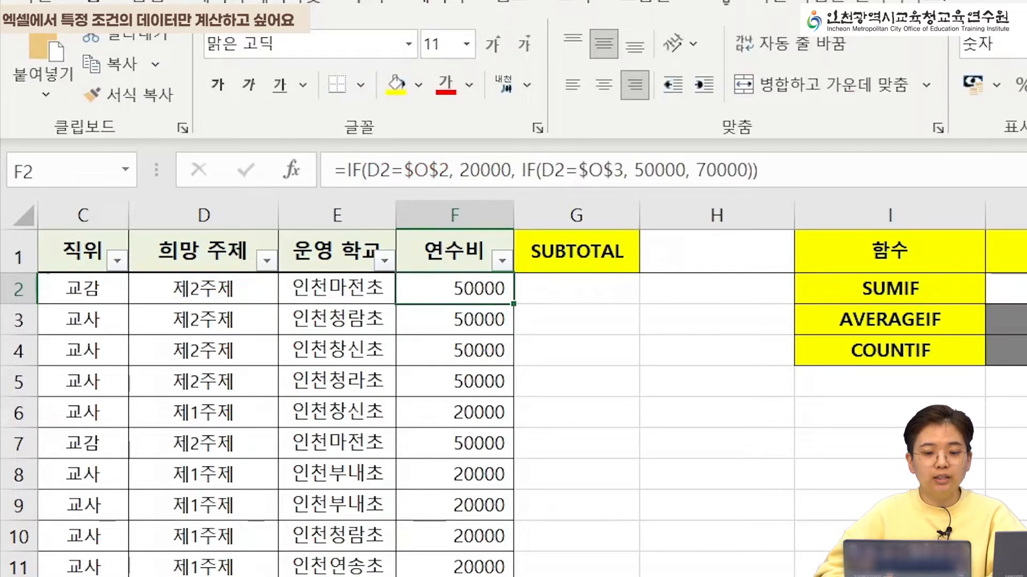
left_click(337, 288)
left_click(203, 288)
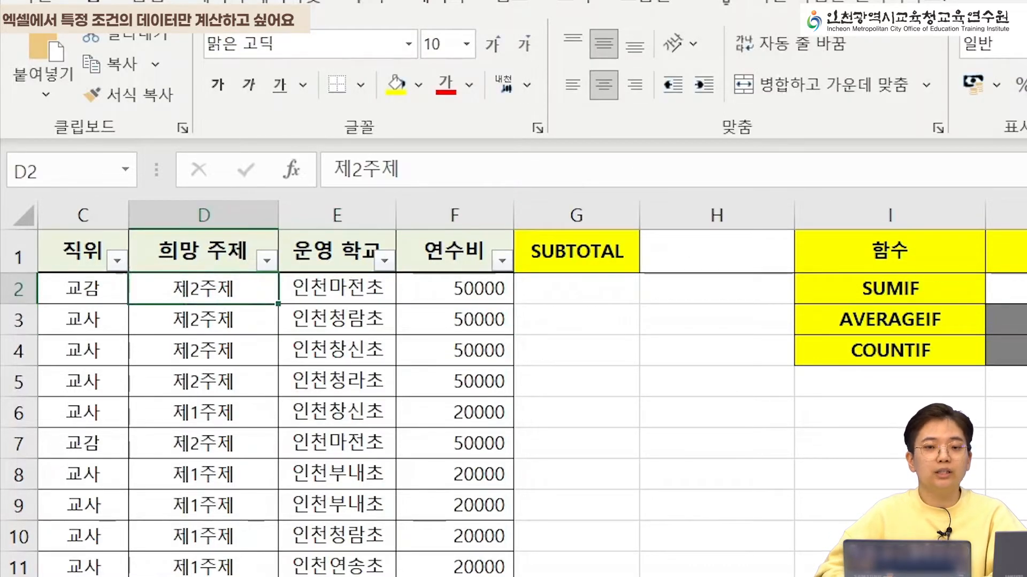
type("제3ㅈ")
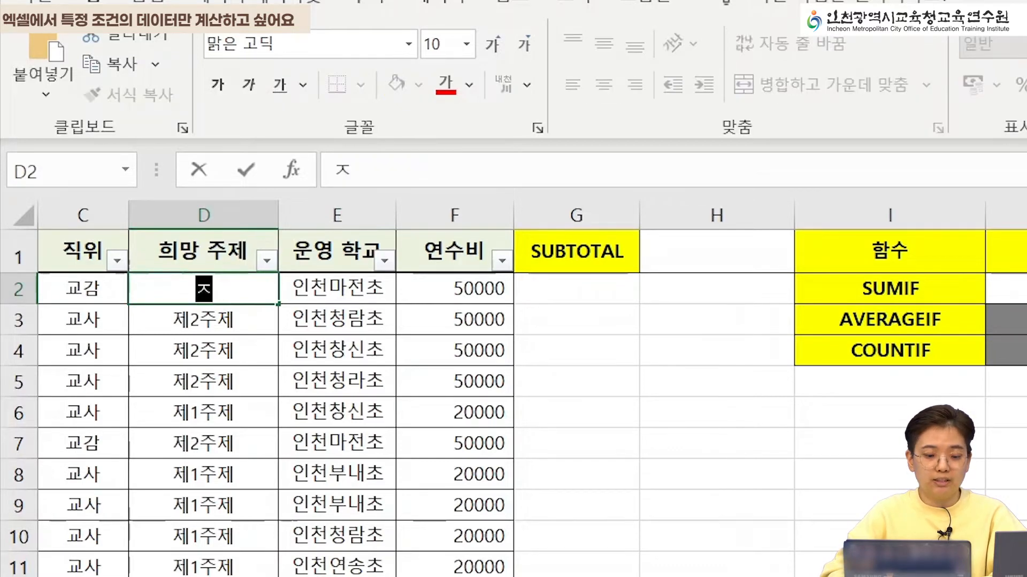
type("주제")
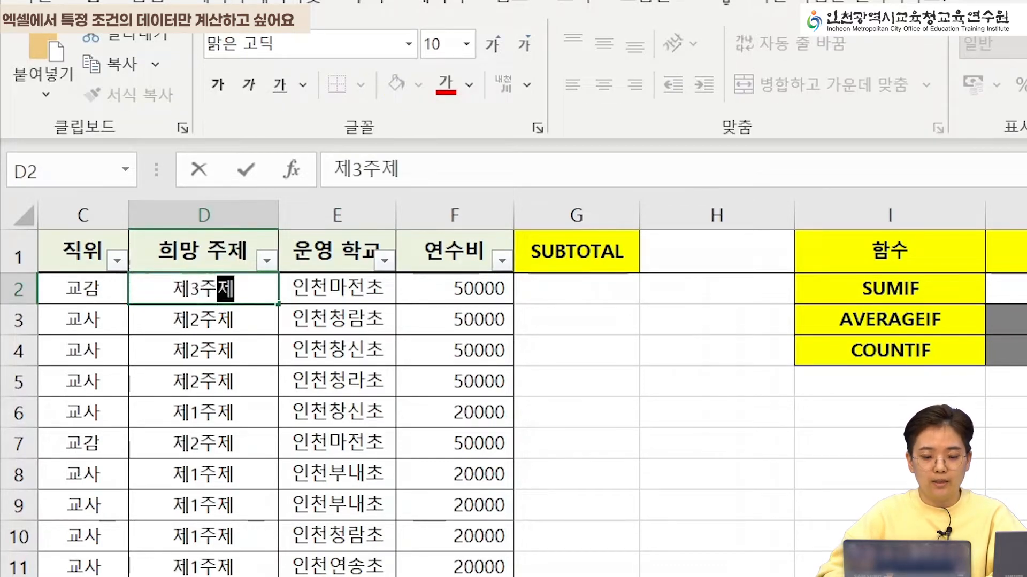
key("Return")
left_click(203, 289)
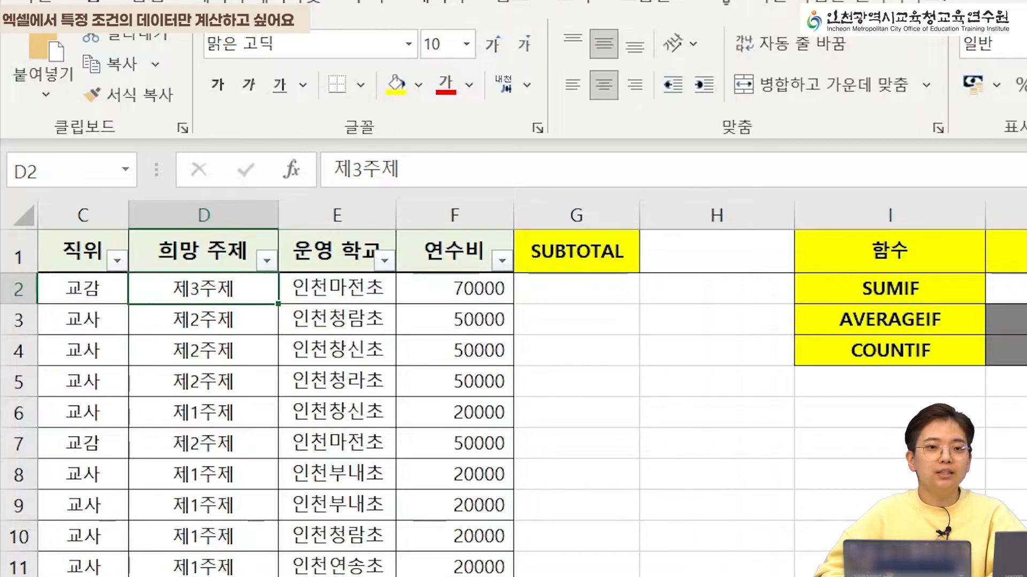
Start an IF formula in G2 with the logical test F2>50000
key("Right")
key("Right")
key("Down")
key("Up")
key("Right")
key("Left")
key("Left")
key("Left")
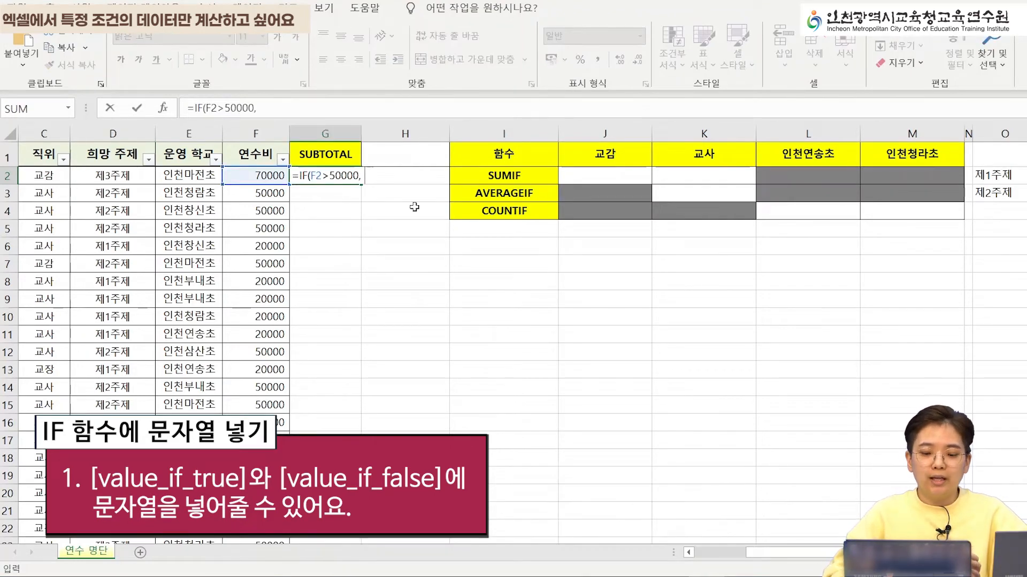
Add 비싸 as value_if_true and 적당해 as value_if_false to the IF formula in G2, without quotation marks, and close the parenthesis
type("s")
key("BackSpace")
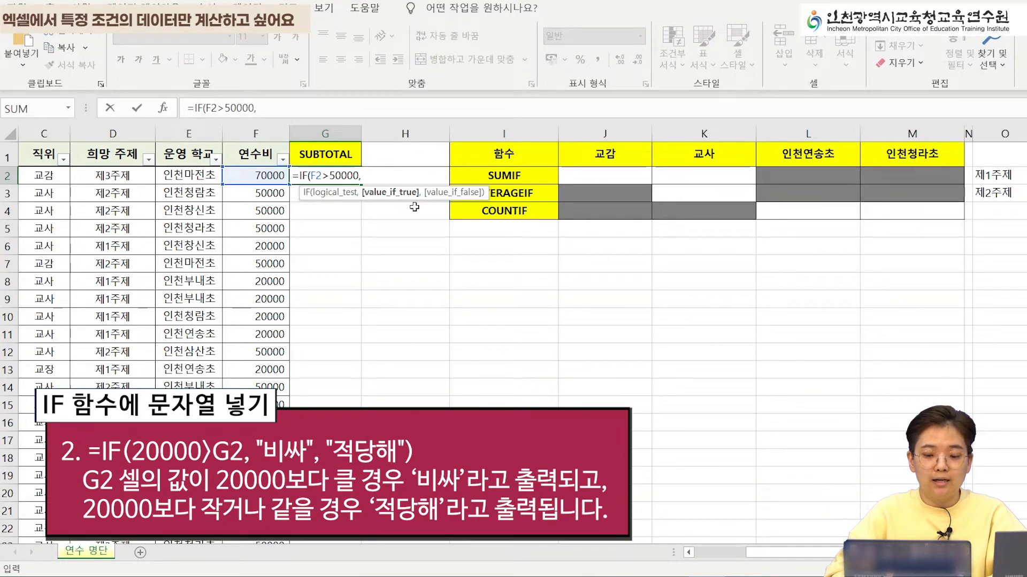
type("비싸,")
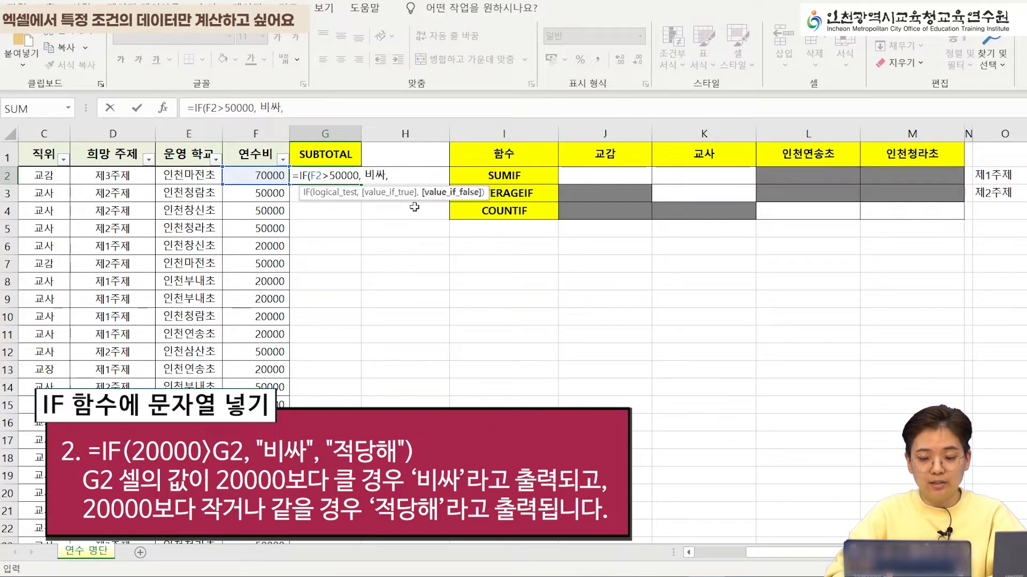
type("적당해")
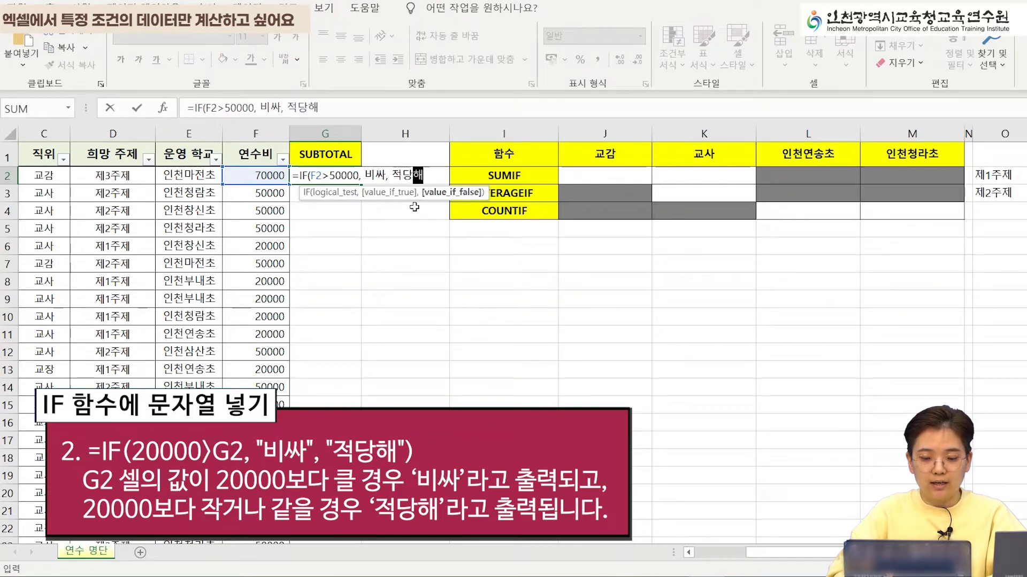
type(")")
Reopen the formula in G2 for editing and enclose the value_if_true text 비싸 in double quotation marks
key("Left")
key("Left")
key("Left")
key("Down")
double_click(322, 175)
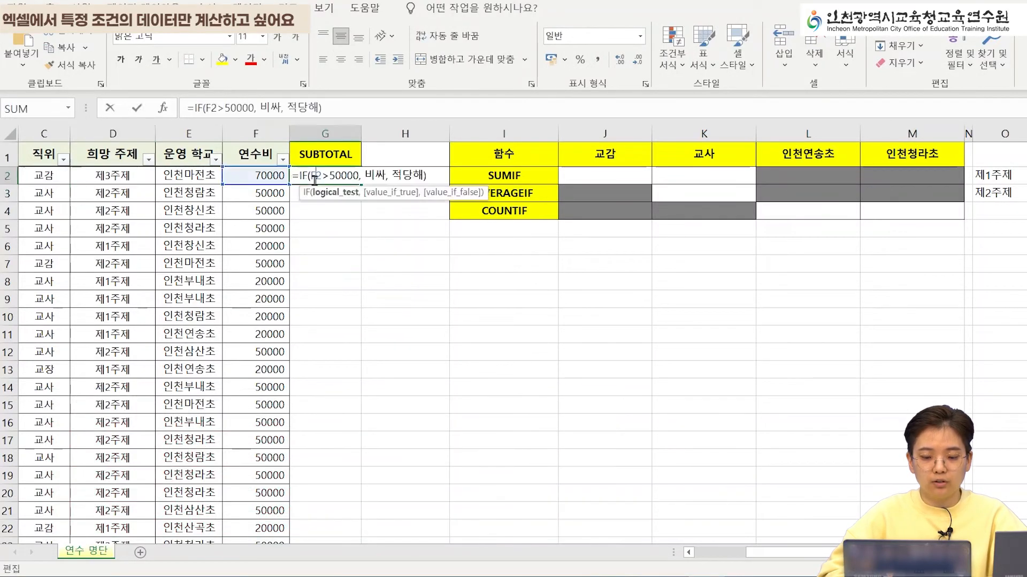
key("Right")
key("Right")
key("Right")
key("Right")
key("Right")
key("Right")
key("Right")
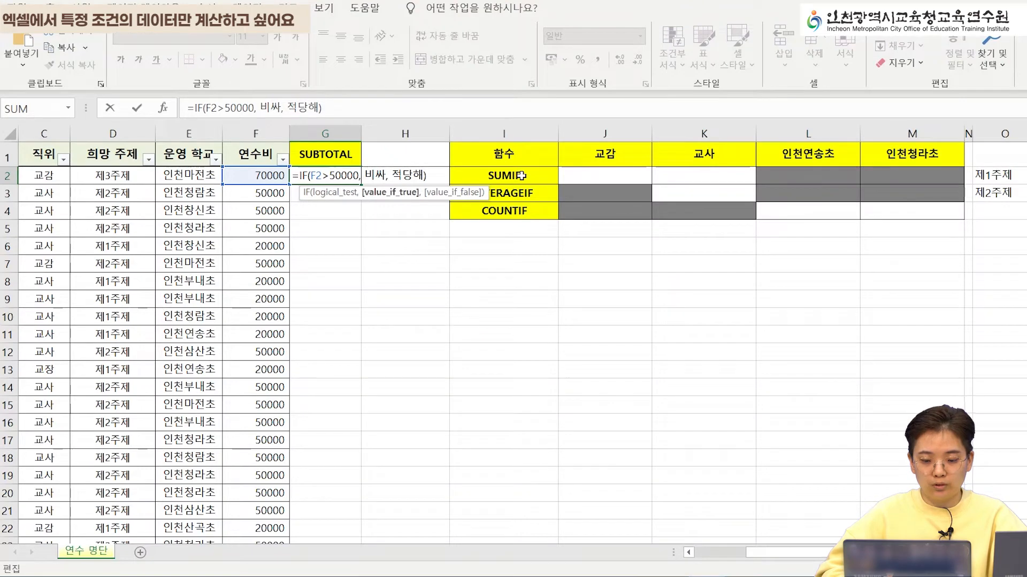
type("\"")
key("Right")
key("Right")
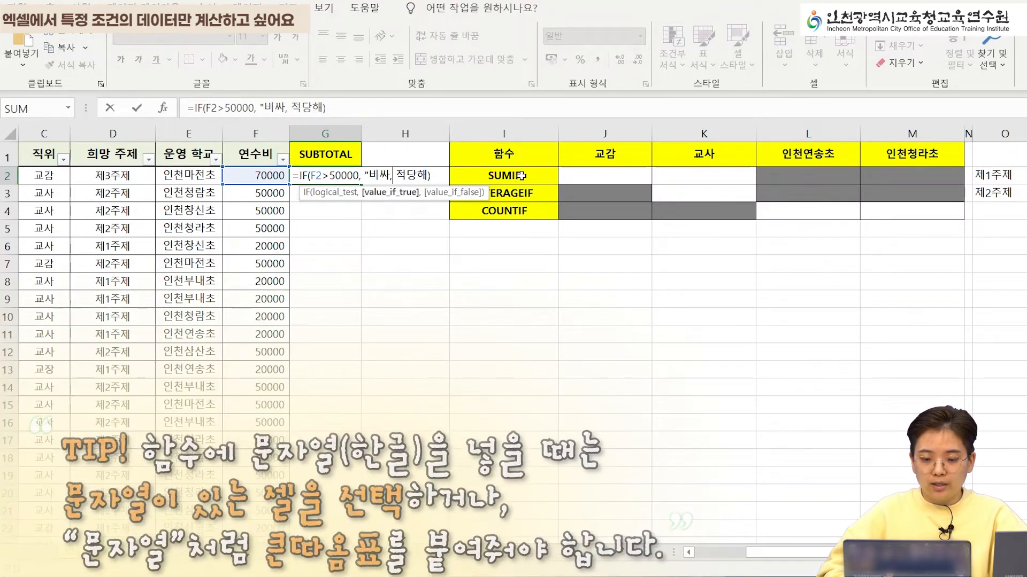
type("\"")
Enclose the value_if_false text 적당해 in double quotation marks and commit the formula in G2
key("Right")
key("Right")
type("\"")
key("Right")
key("Right")
key("Right")
type("\"")
key("Return")
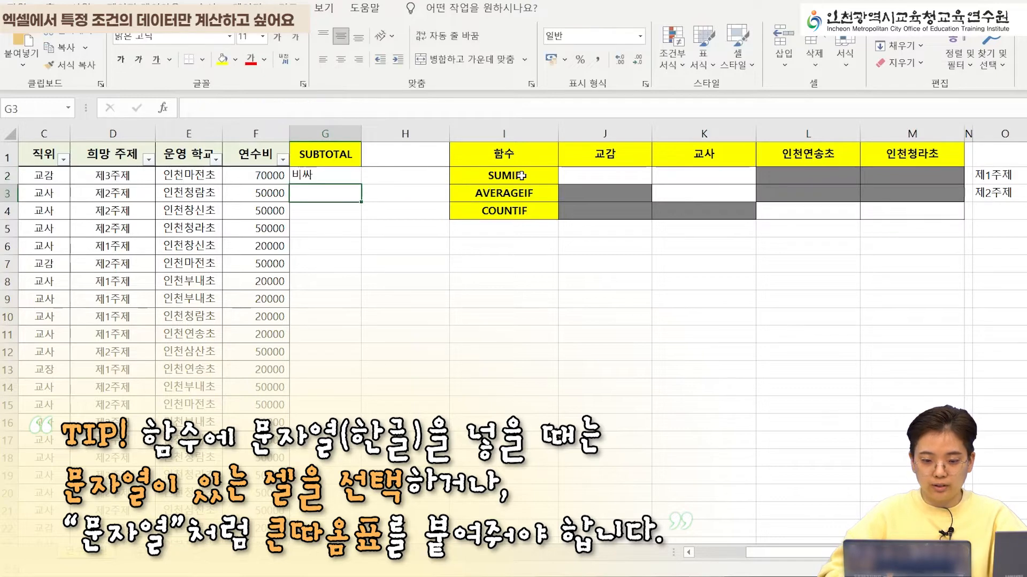
Copy the IF formula from G2 into G3
key("Up")
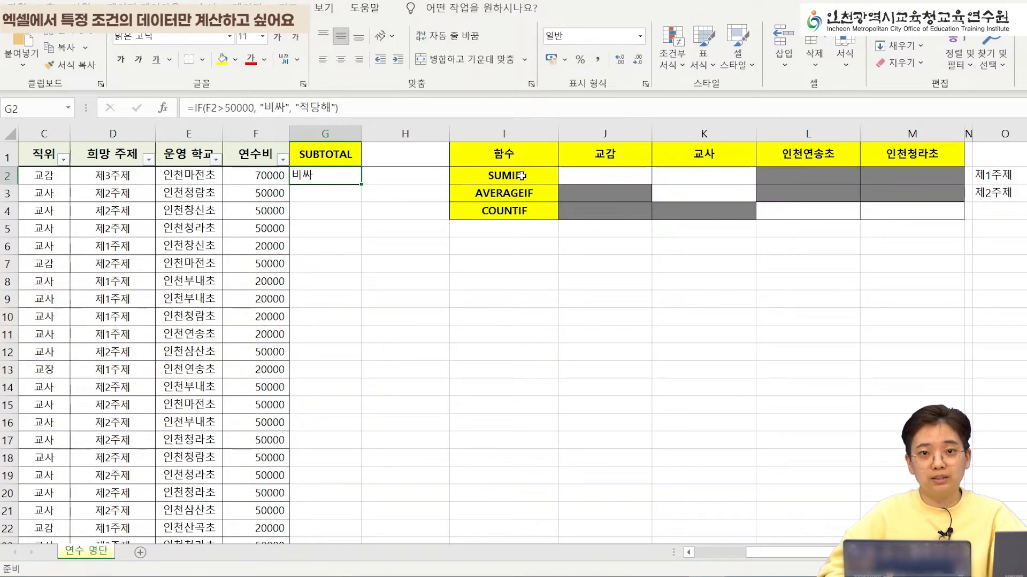
key("Down")
key("Up")
key("Down")
key("Up")
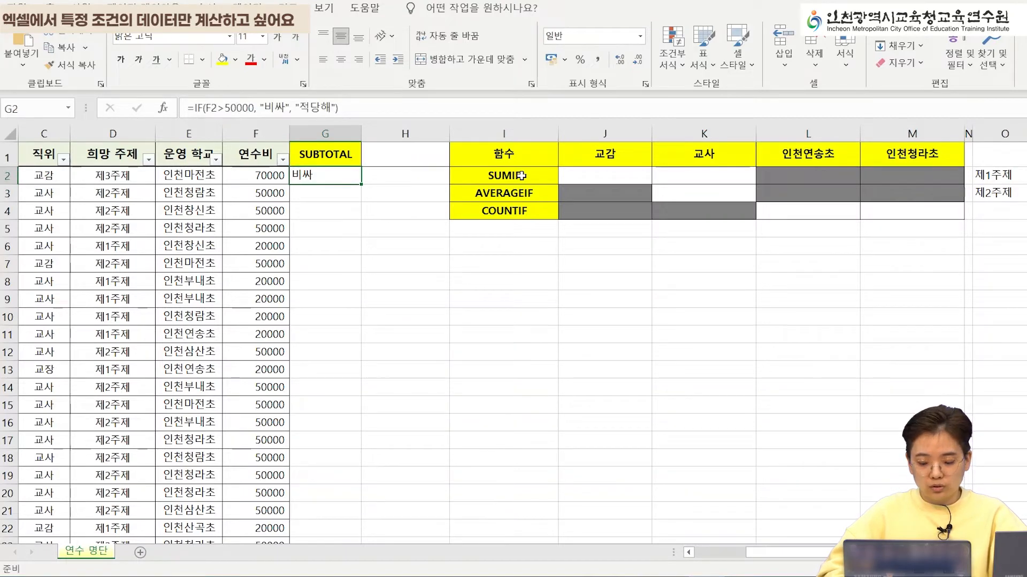
key("ctrl+c")
left_click(327, 194)
key("ctrl+v")
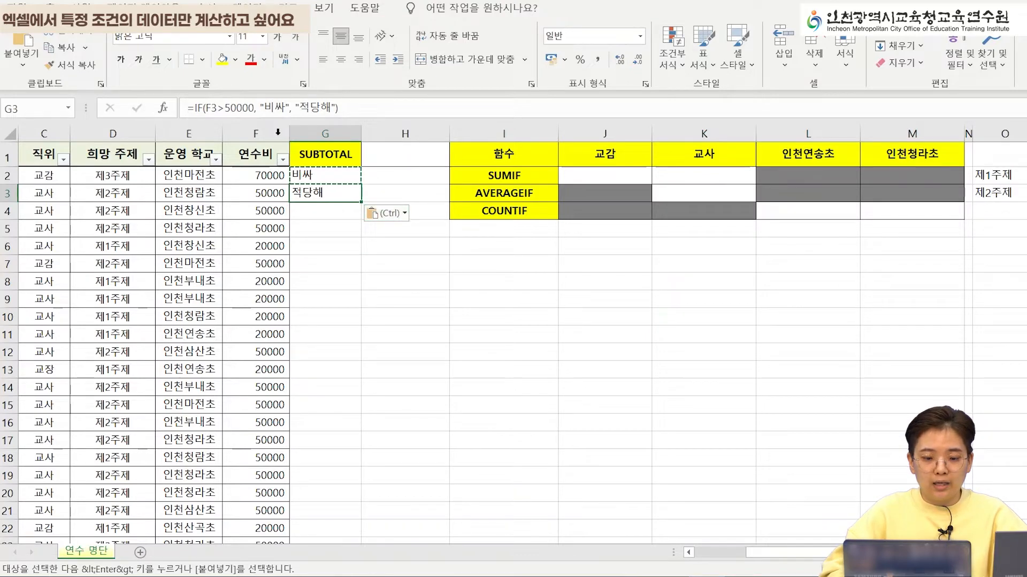
Change the logical test of the IF formula in G3 to F3>=50000
left_click(225, 108)
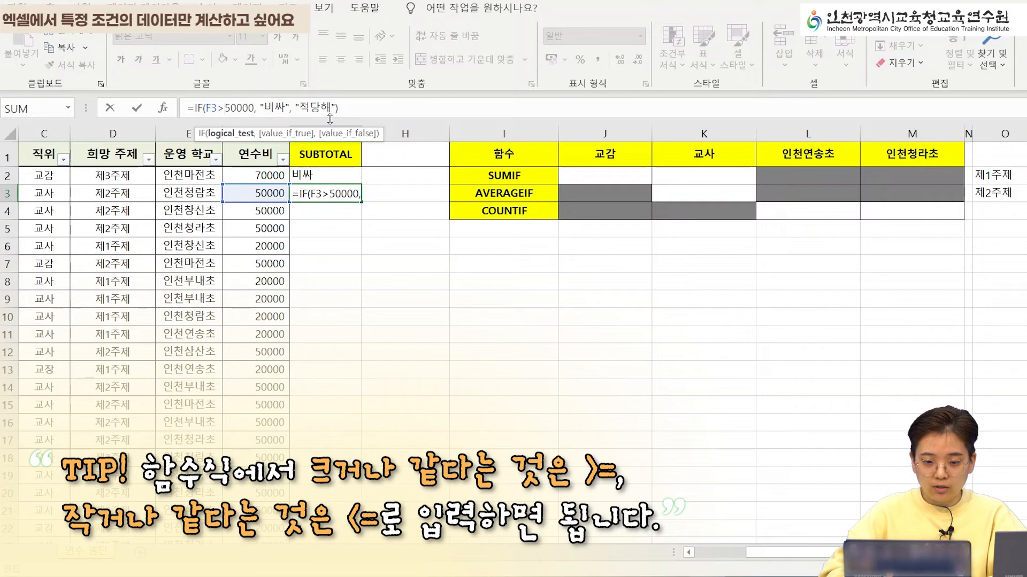
type("=")
key("Left")
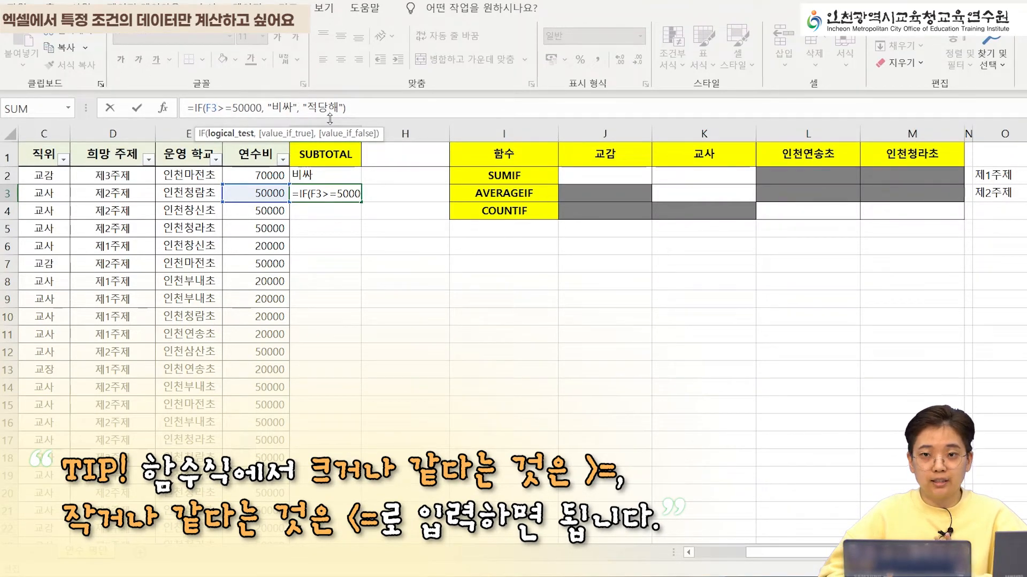
key("Return")
key("Up")
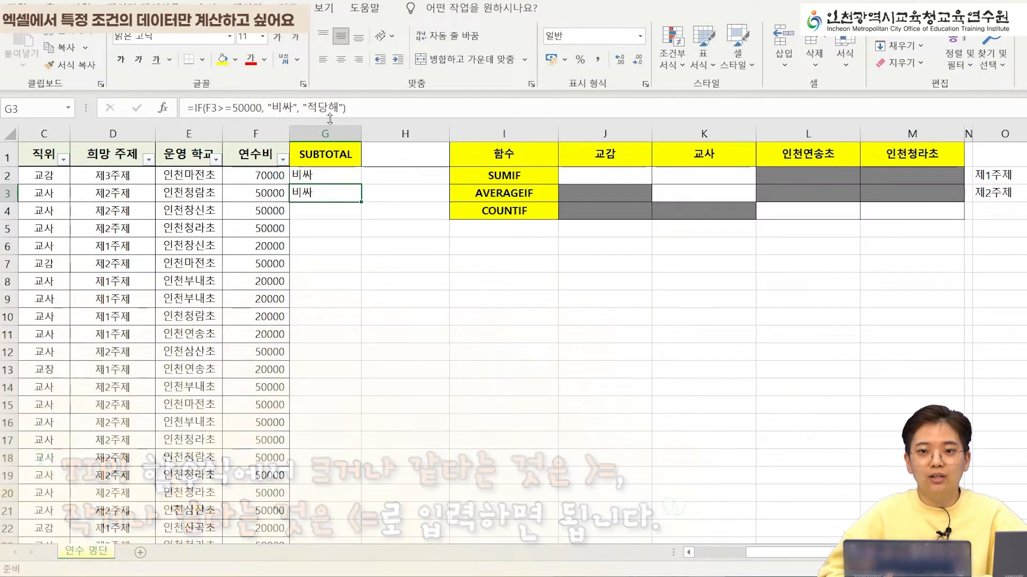
Clear the example IF formulas from cells G3 and G2
key("Delete")
key("Up")
key("Delete")
Start a SUMIF formula in J2, in the SUMIF row under 교감
key("Right")
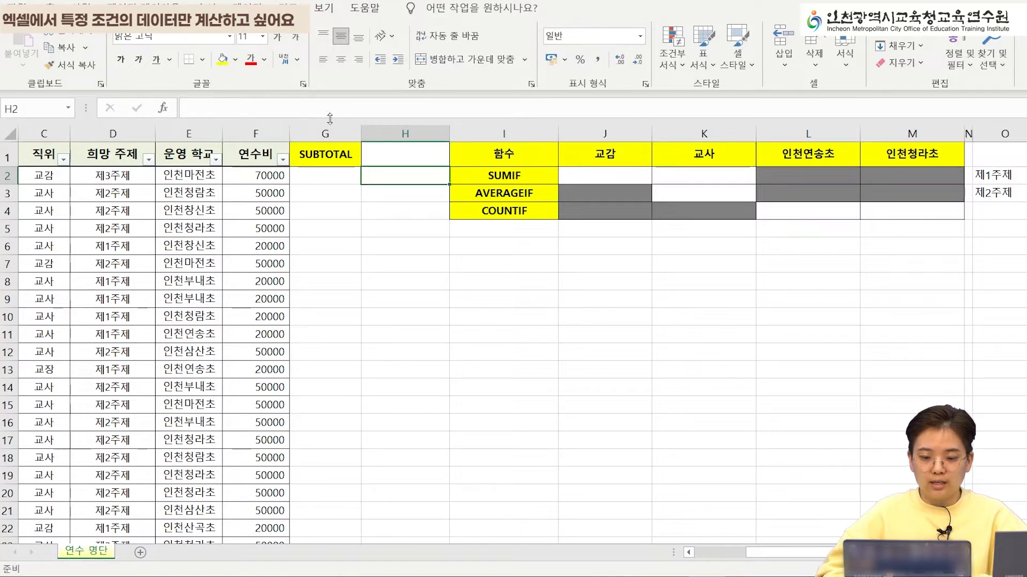
key("Right")
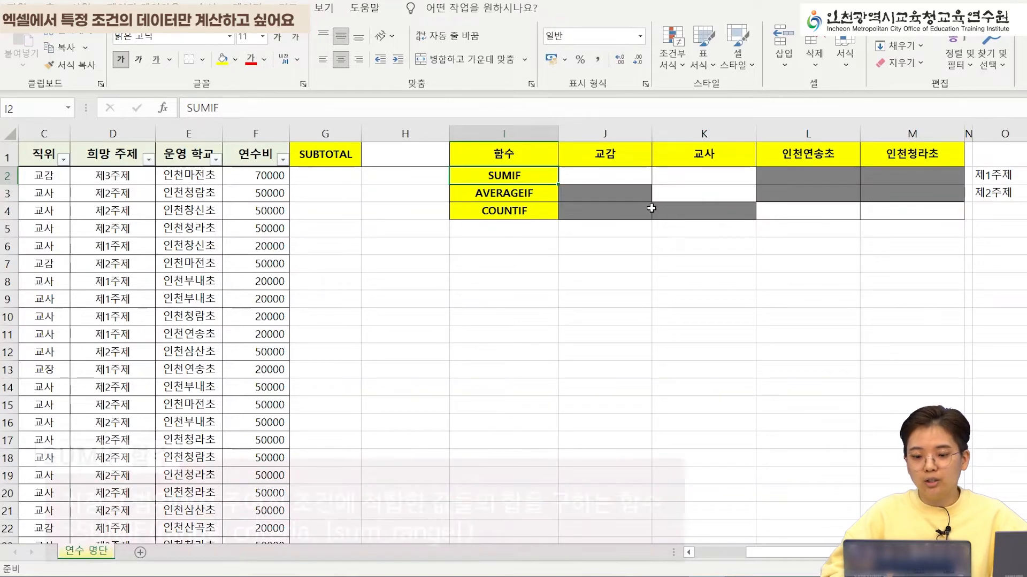
left_click(621, 172)
double_click(621, 172)
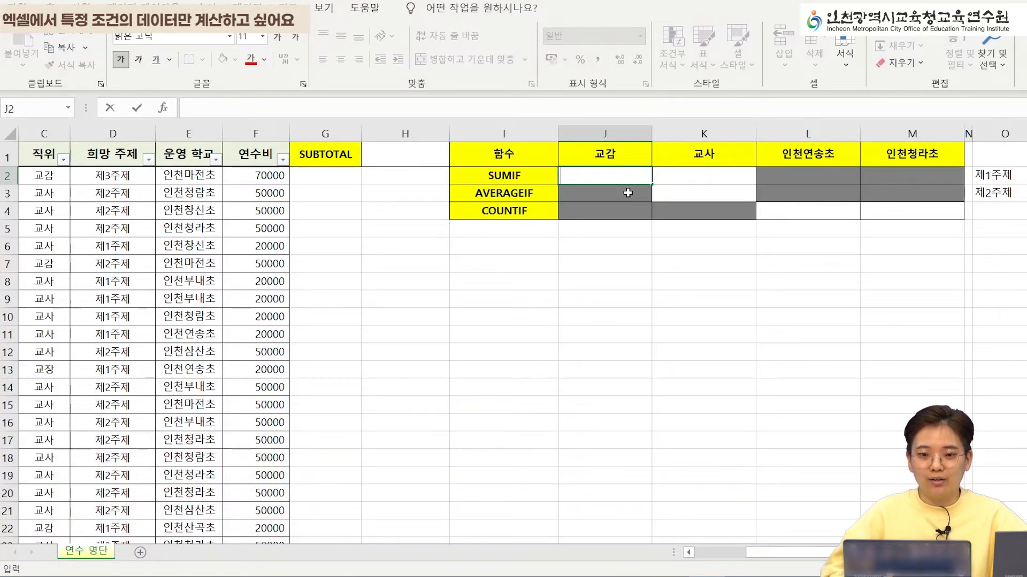
type("=")
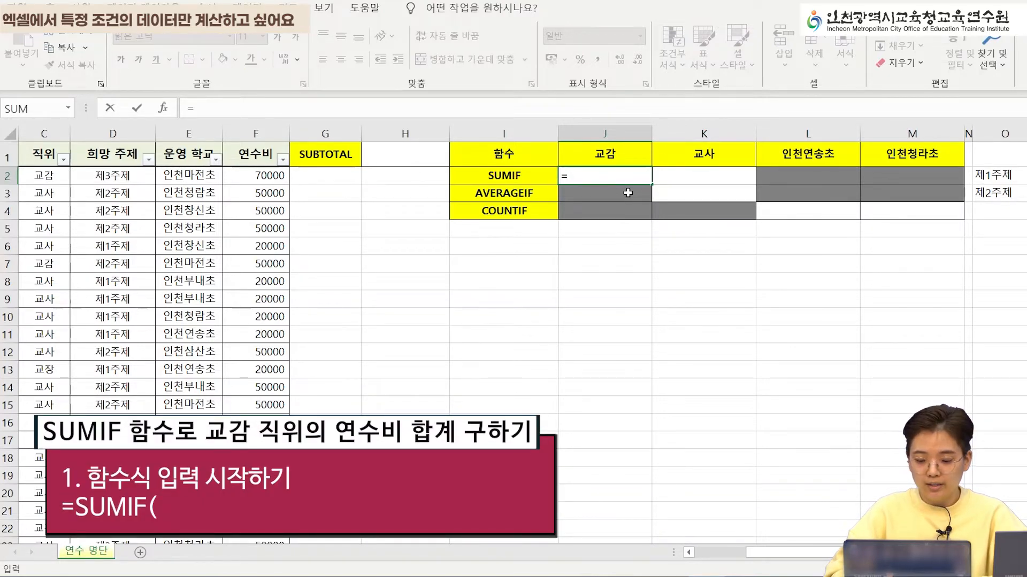
type("SUMIF")
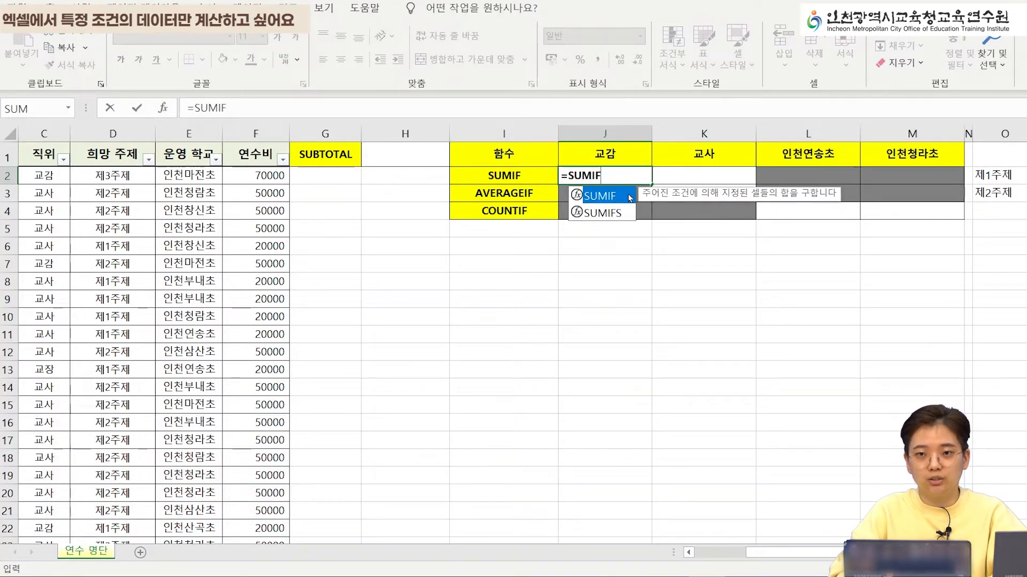
double_click(630, 197)
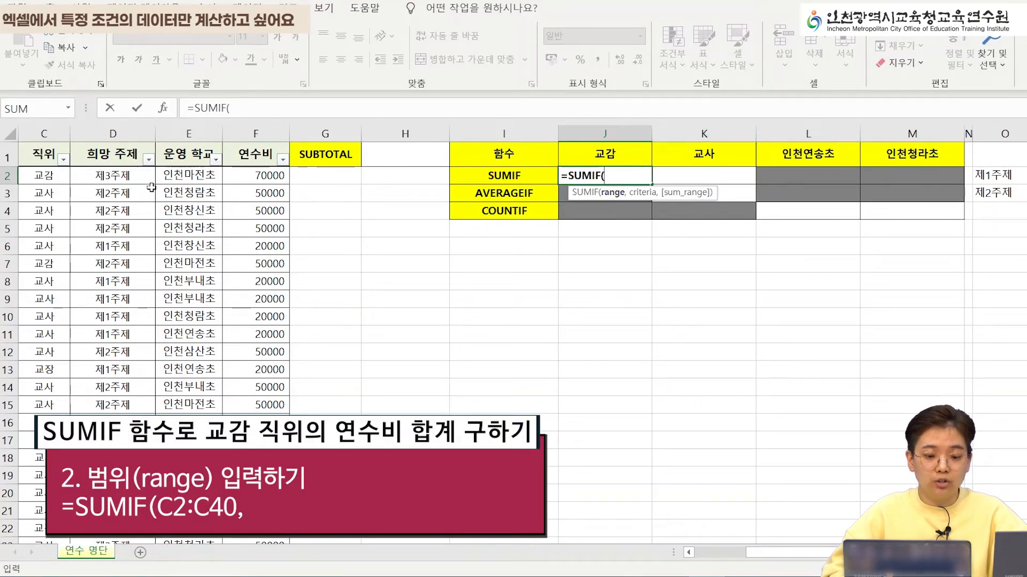
Set the SUMIF range to C2:C40 and its criteria to the 교감 header cell J1
left_click(48, 173)
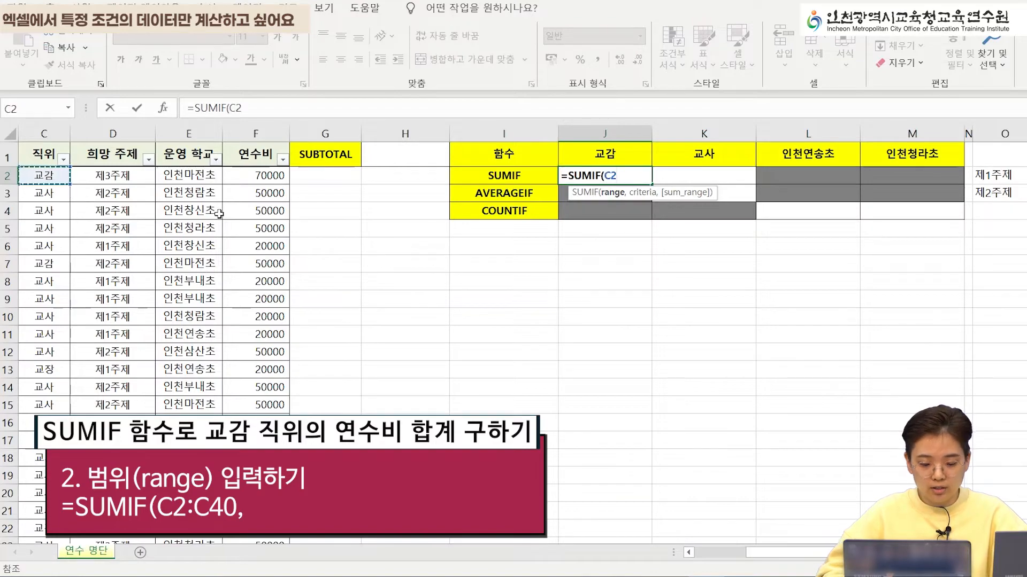
key("ctrl+shift+Down")
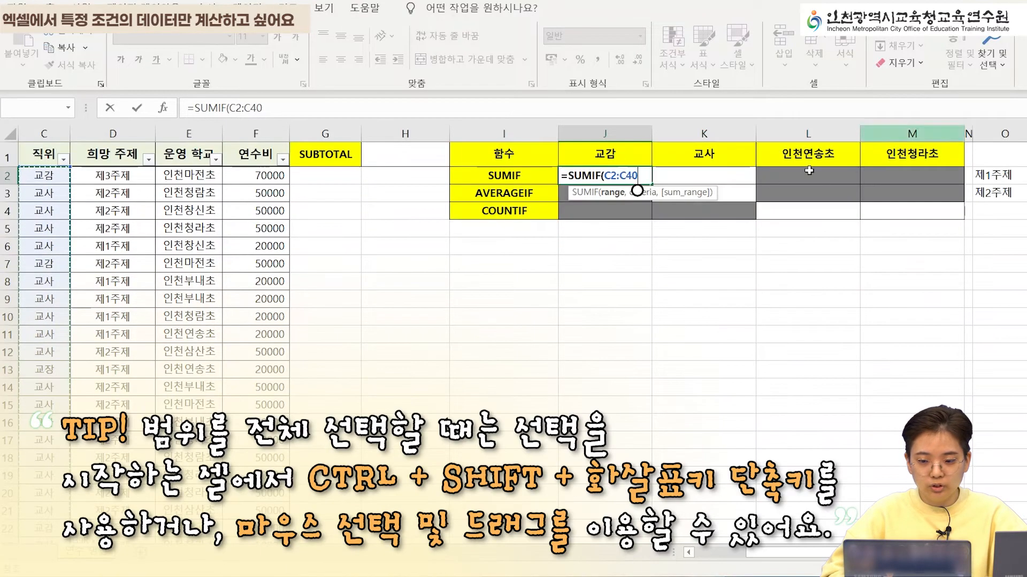
type(",")
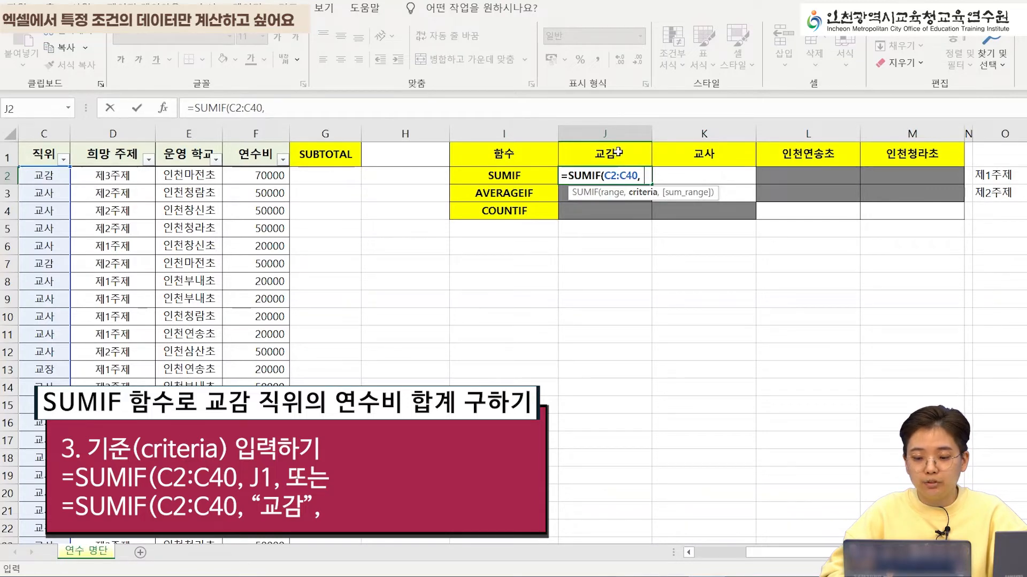
left_click(616, 151)
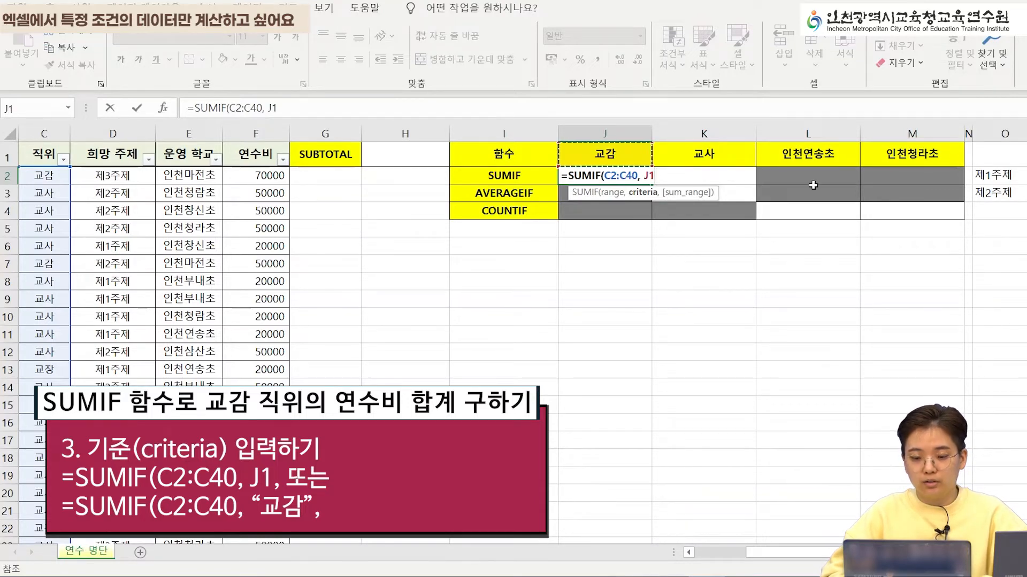
type(",")
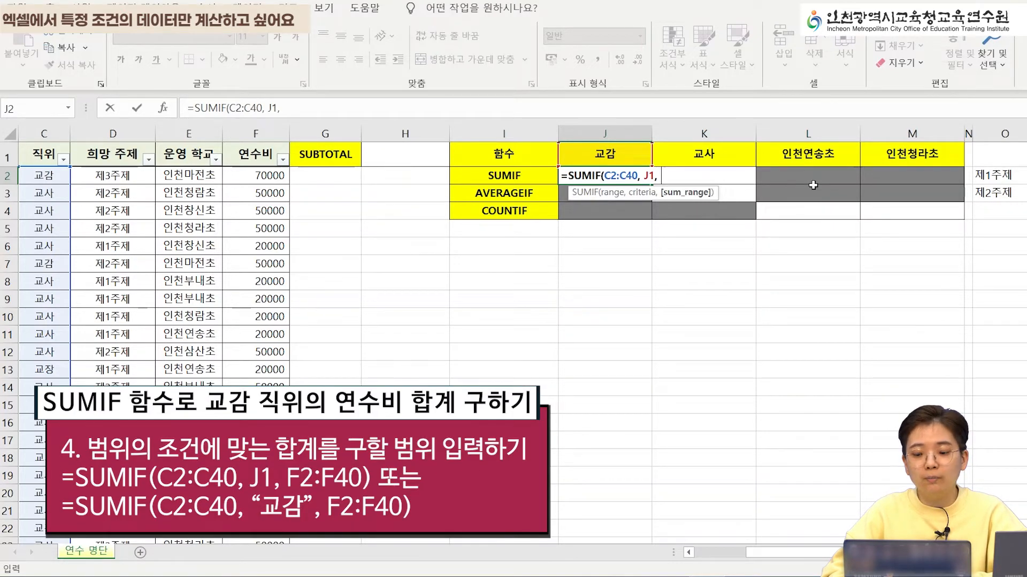
Set the sum_range of the SUMIF formula in J2 to the training fees F2:F40 and commit the formula
left_click(267, 173)
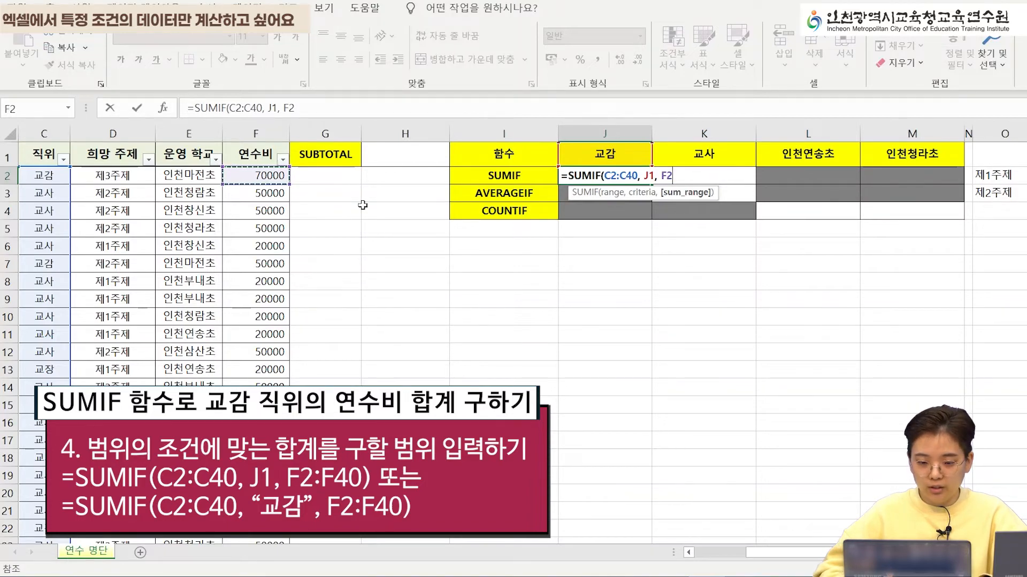
key("ctrl+shift+Down")
key("ctrl+shift+Down")
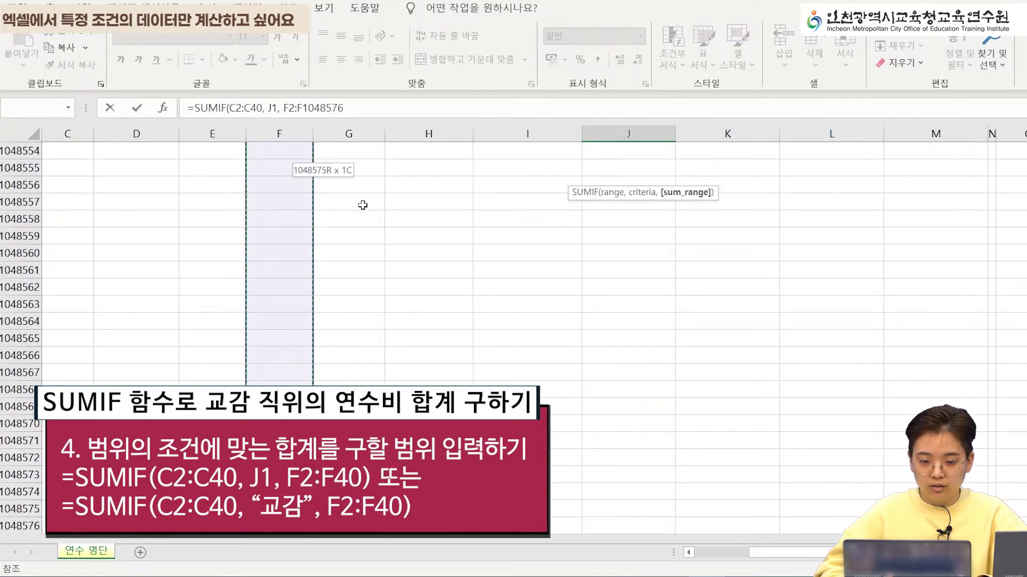
key("ctrl+shift+Up")
key("ctrl+shift+Up")
key("ctrl+shift+Down")
key("ctrl+shift+Down")
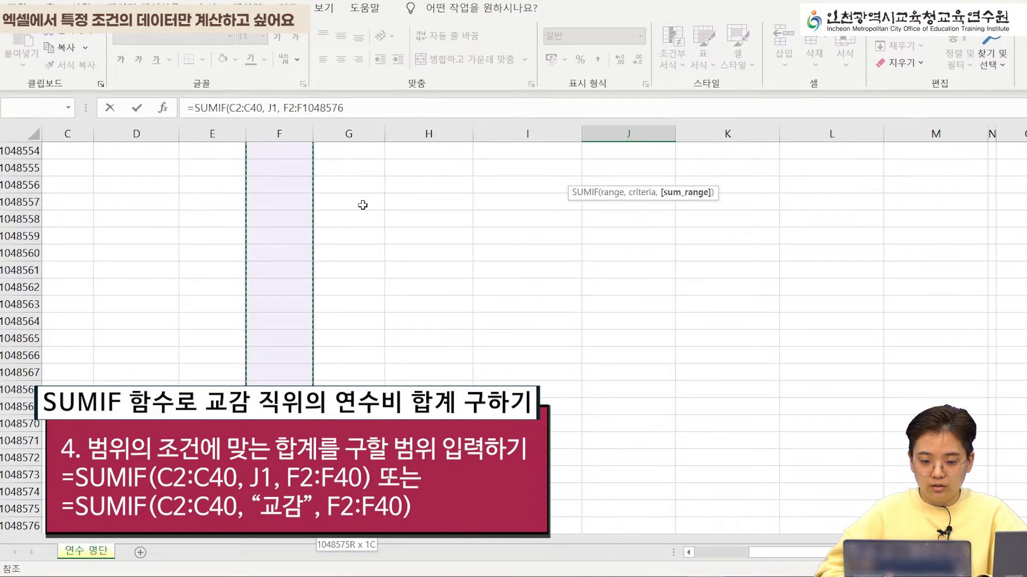
key("ctrl+shift+Up")
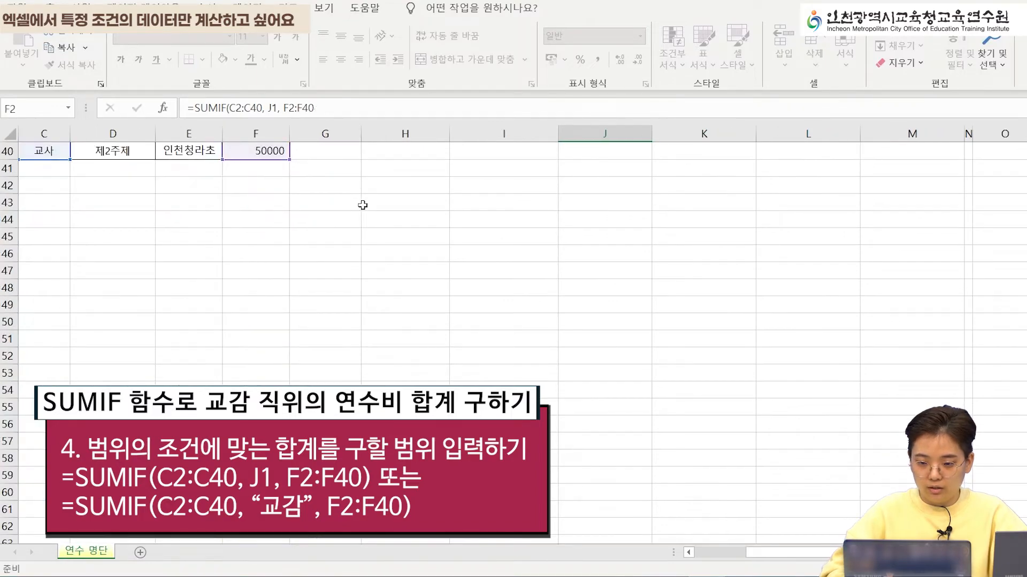
key("Return")
key("Up")
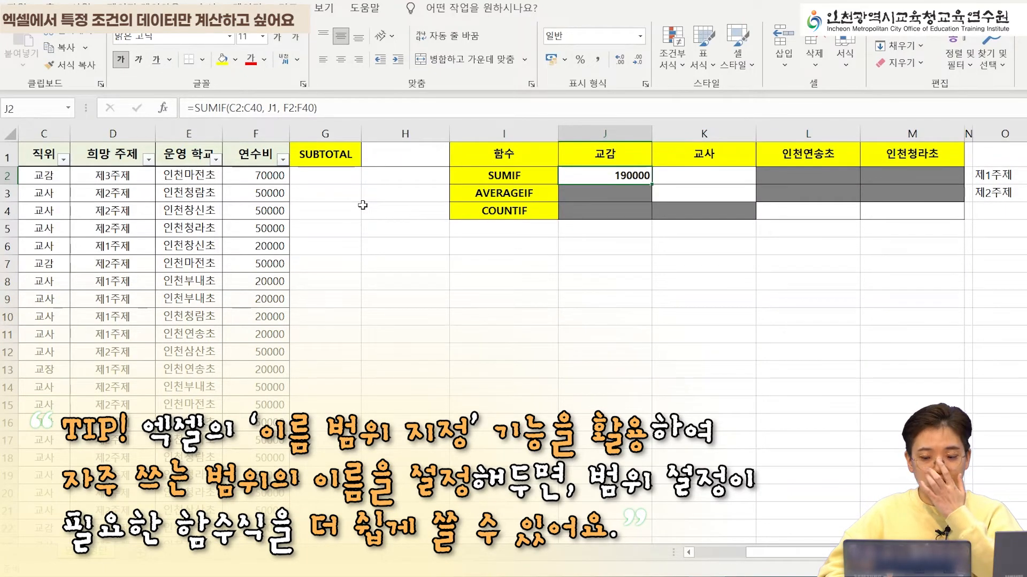
Enter a SUMIF formula in K2 with the range C2:C40 and the criteria "교사"
key("Right")
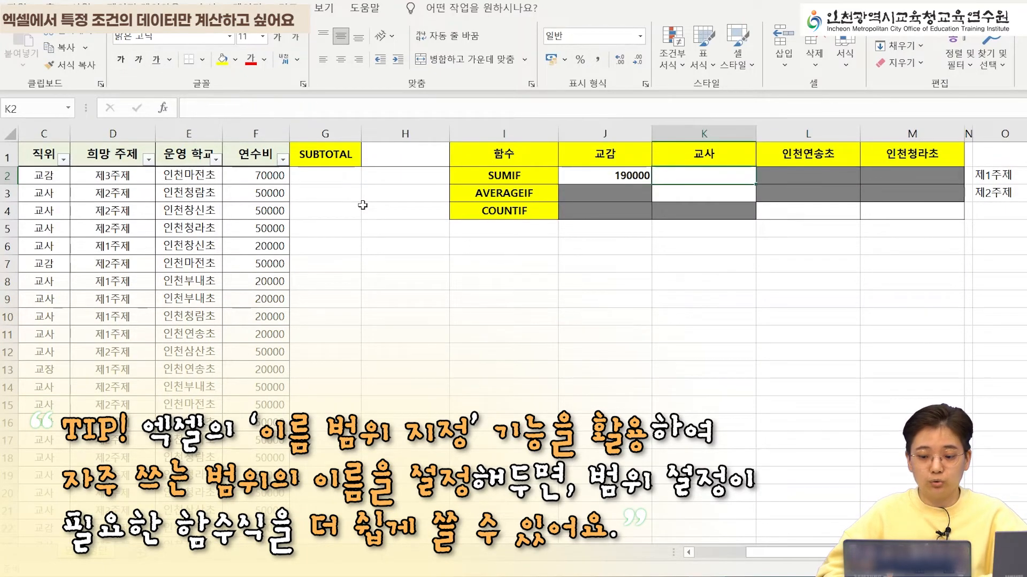
type("=")
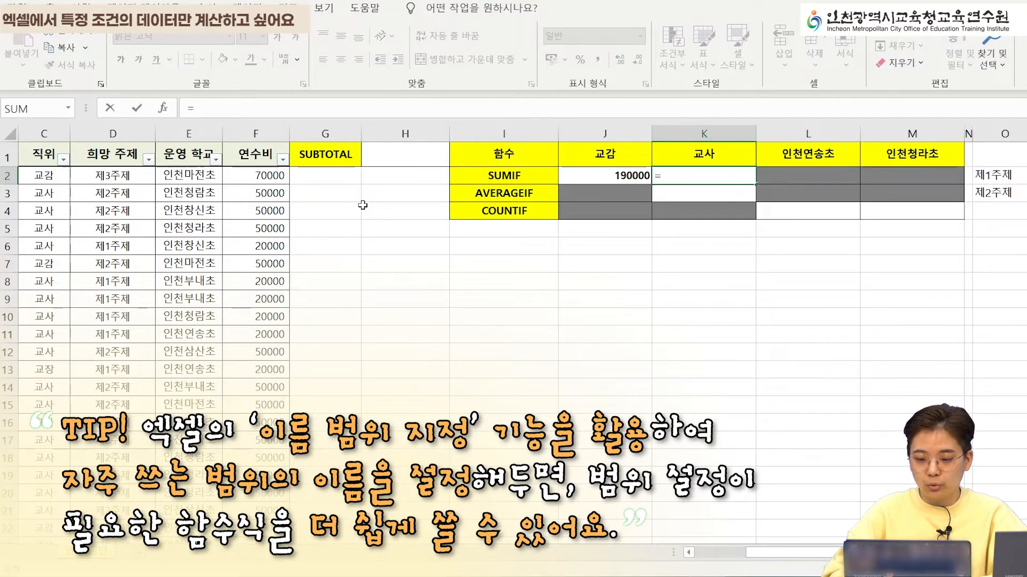
type("SUMI")
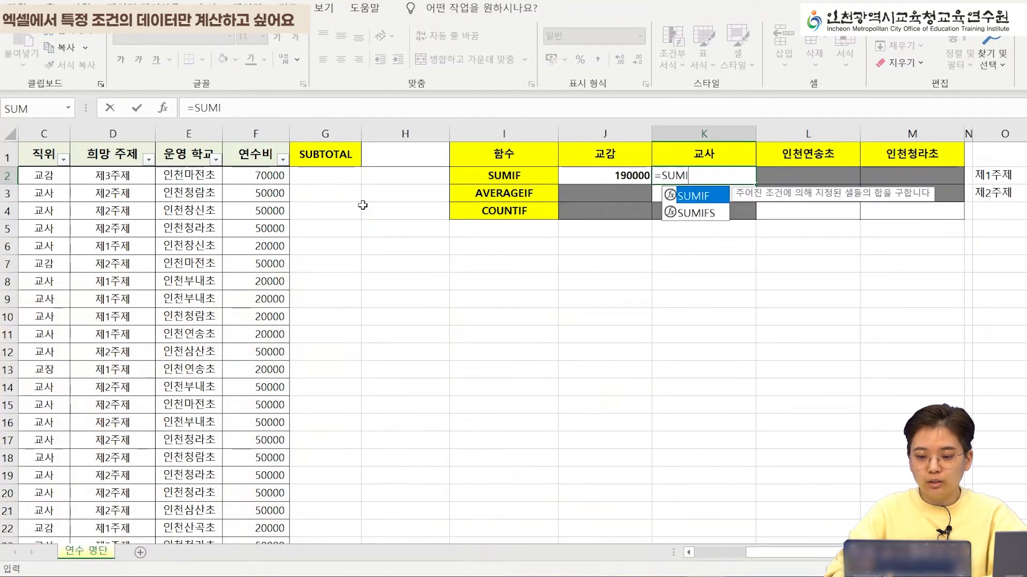
type("F(")
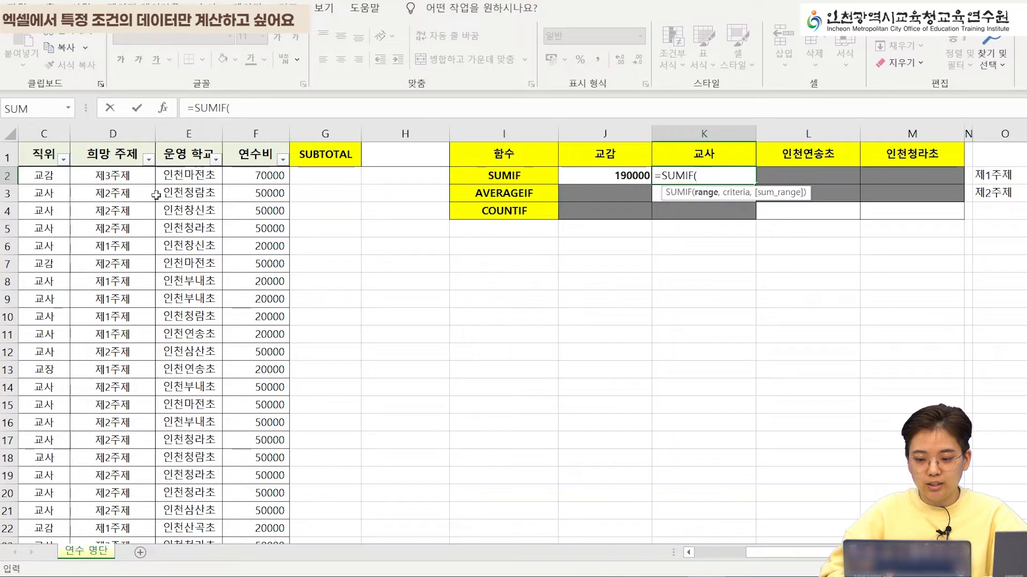
left_click(62, 175)
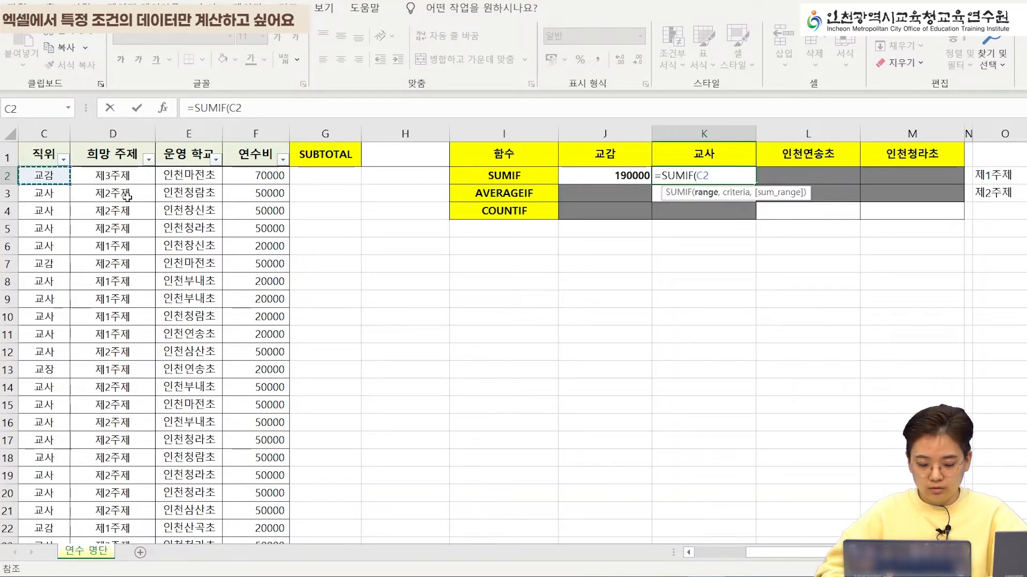
key("ctrl+shift+Down")
type(",")
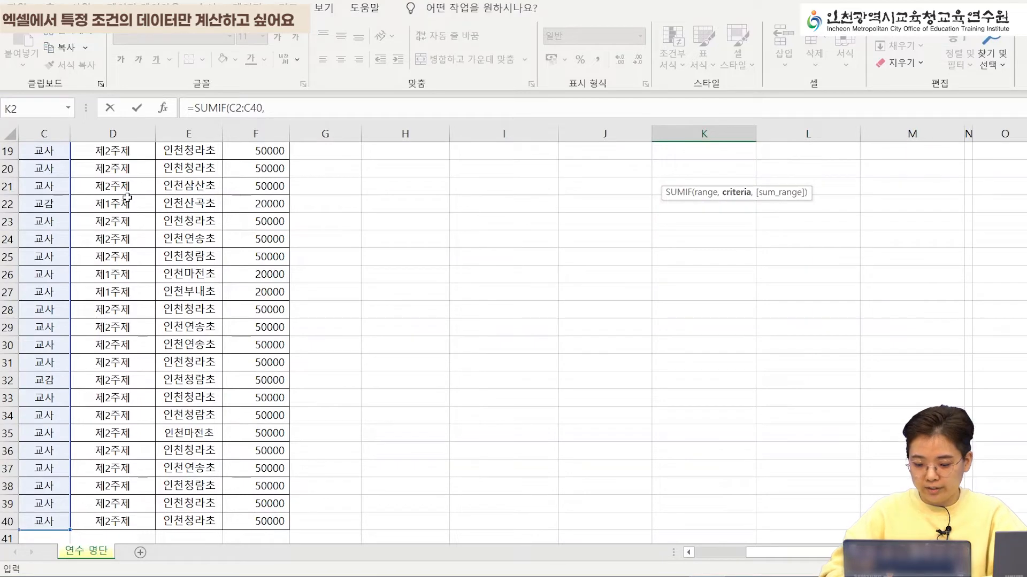
type(" \"교사\",")
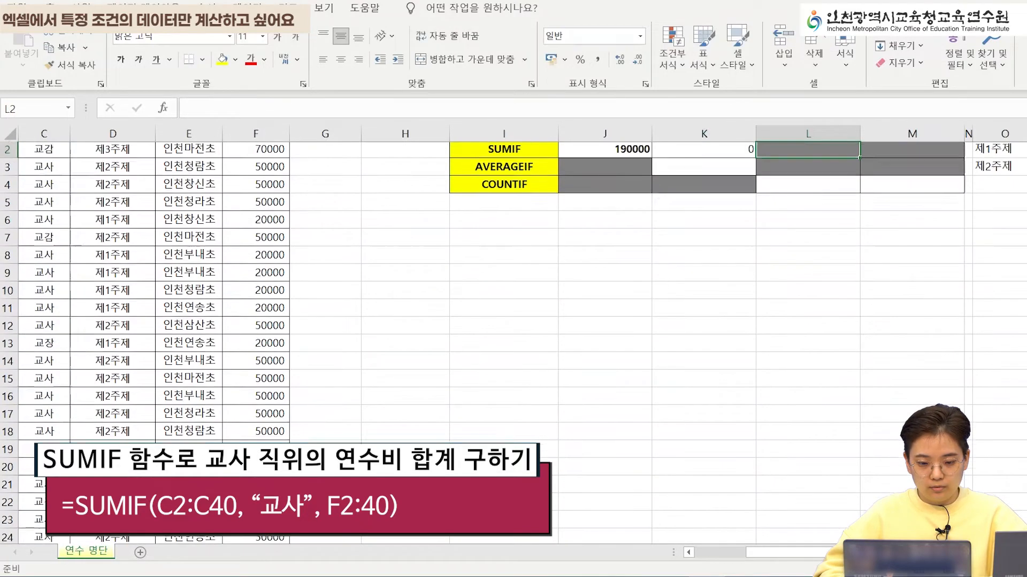
Check the training fee cells F2:F40 that the SUMIF formula in K2 should add up
left_click(808, 168)
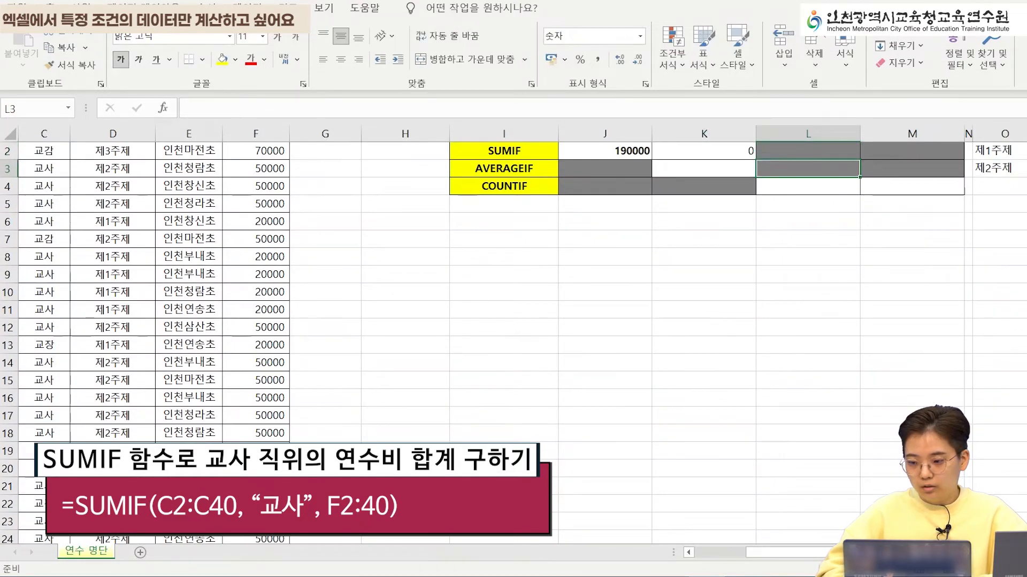
scroll(602, 219, "up", 1)
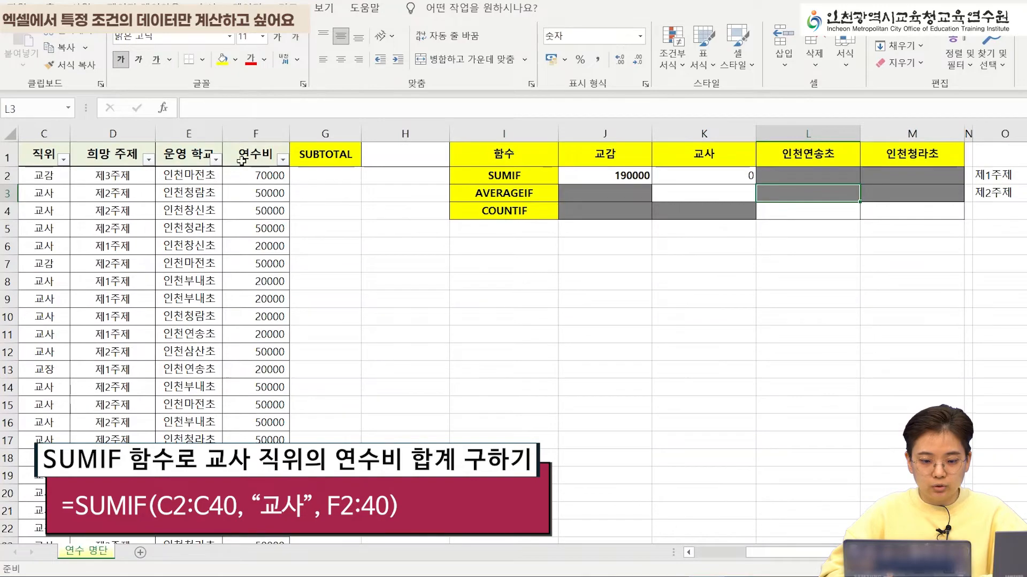
left_click(270, 176)
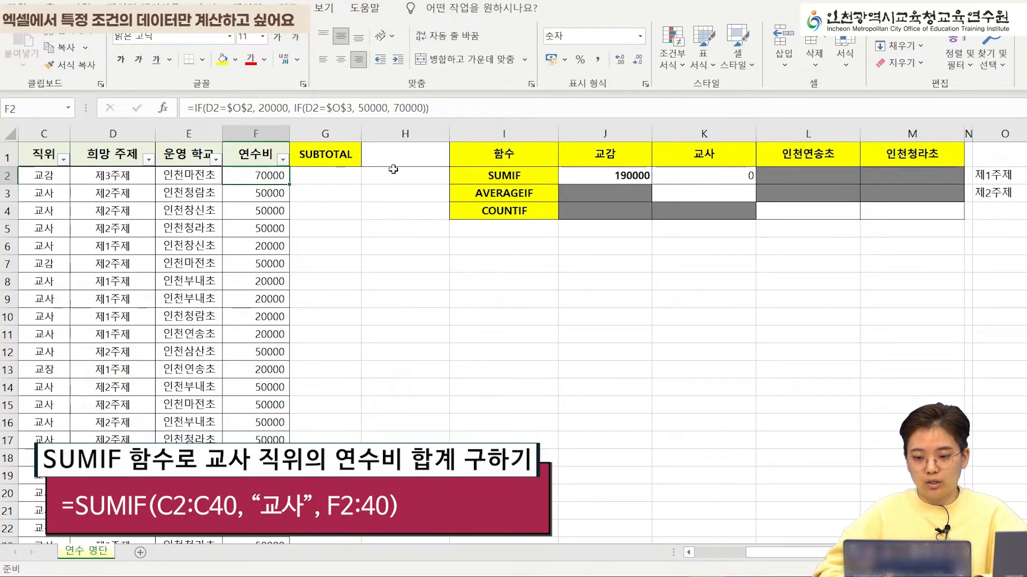
key("ctrl+shift+Down")
scroll(393, 169, "up", 5)
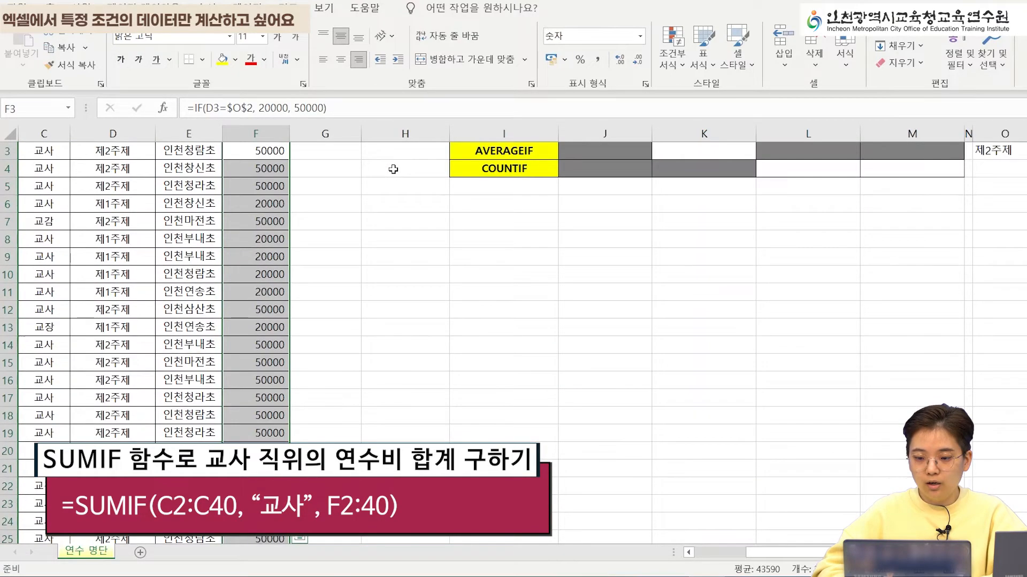
key("Up")
key("Down")
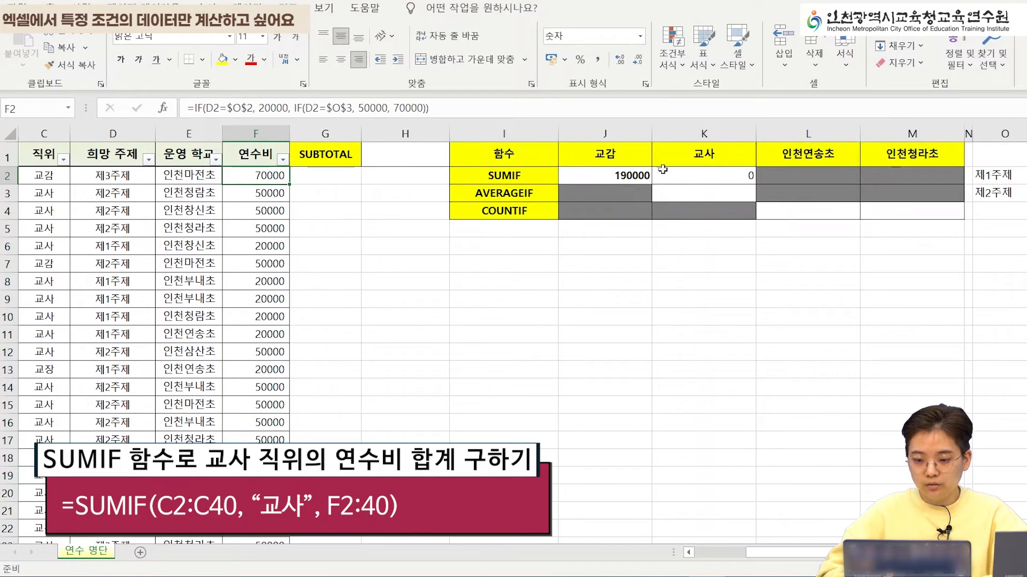
Replace the sum_range of the SUMIF formula in K2 with F2:F40 and commit the formula
double_click(716, 179)
key("Right")
key("Right")
key("Right")
key("Right")
key("Right")
key("Right")
key("Right")
key("Right")
key("Right")
key("Right")
key("Delete")
key("Delete")
key("Delete")
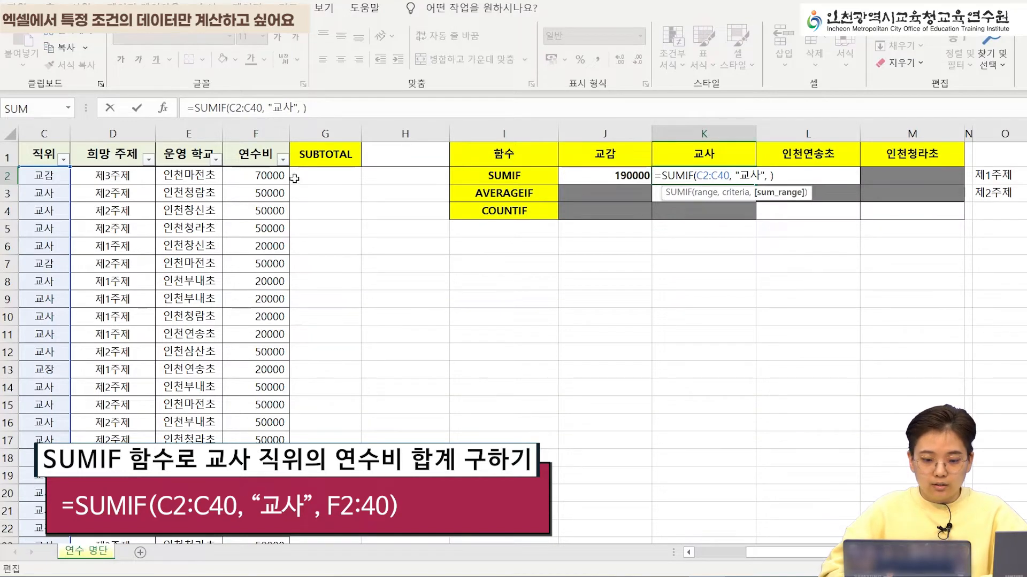
left_click(277, 175)
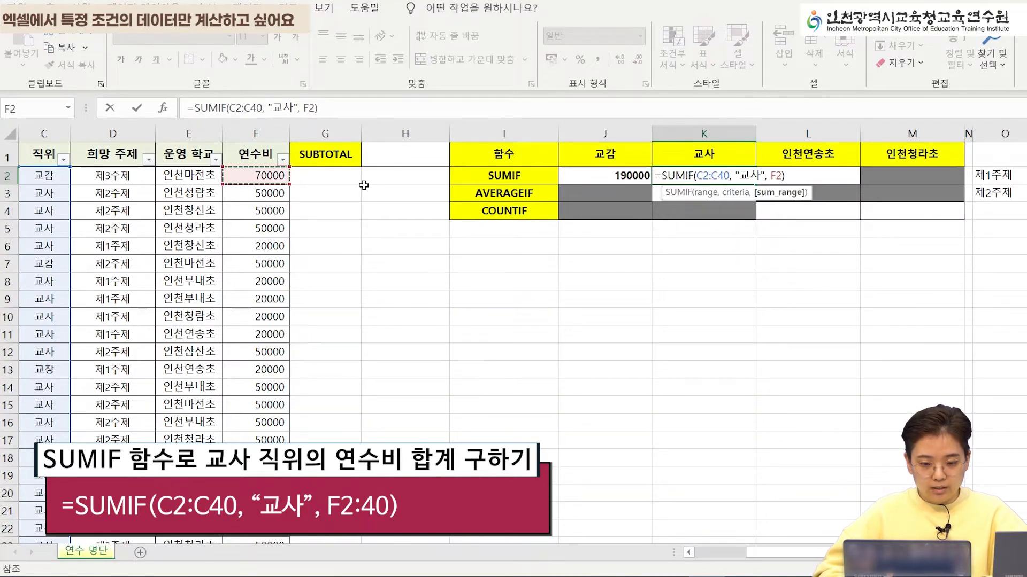
key("ctrl+shift+Down")
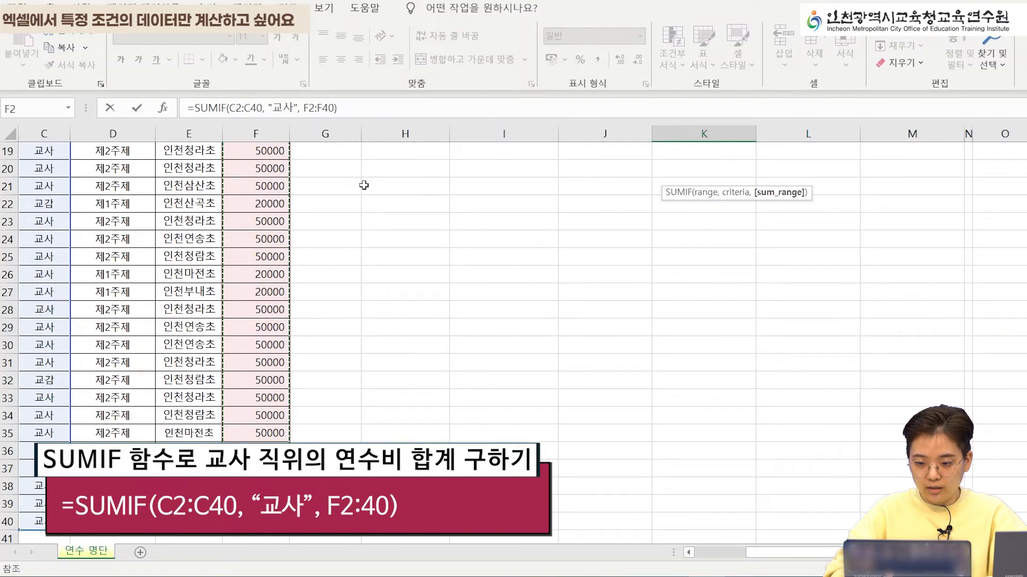
key("ctrl+Return")
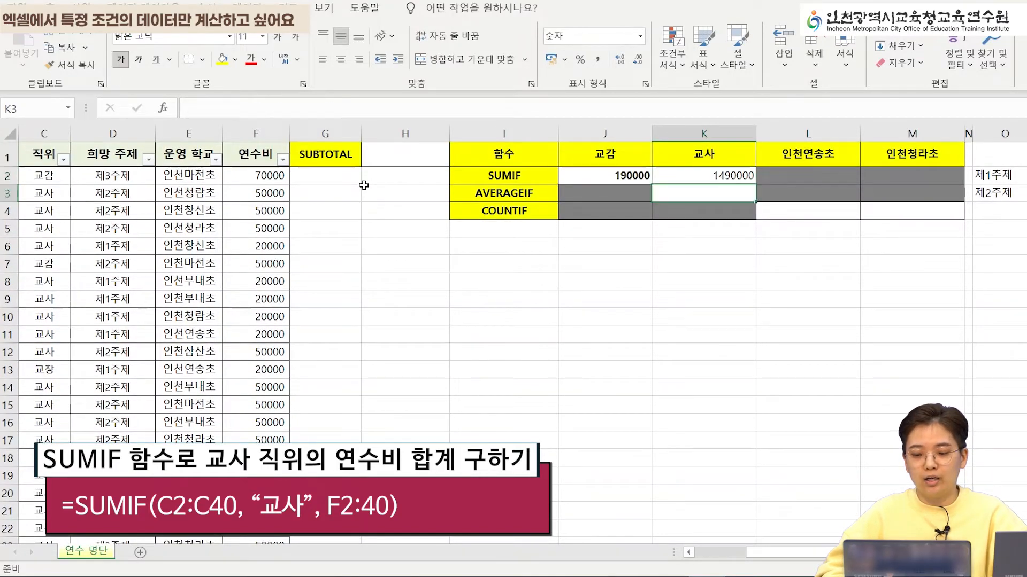
Enter an AVERAGEIF formula in K3 with range C2:C40, criteria "교사" and average_range F2:F40
key("Down")
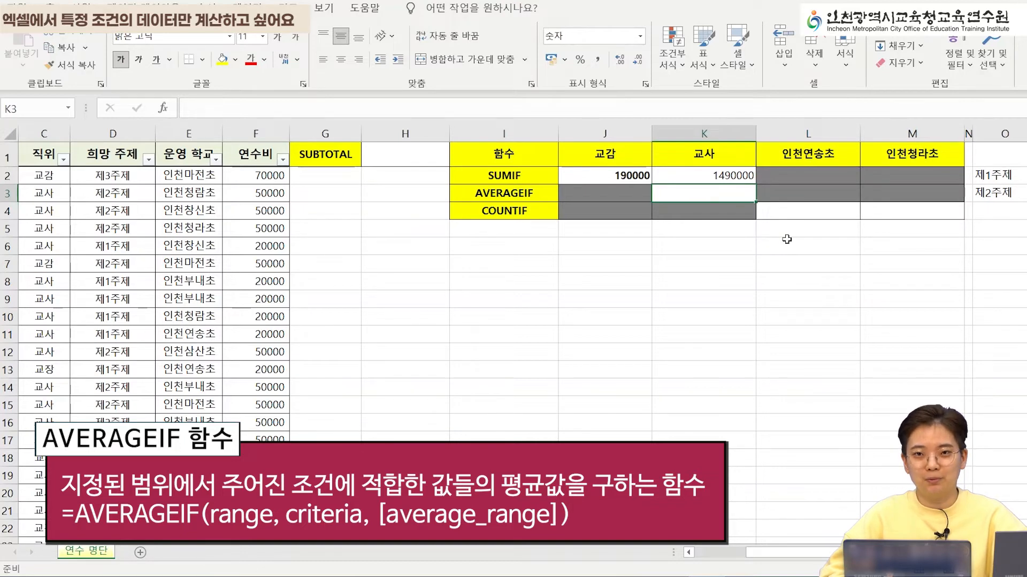
type("=AVER")
type("AGEIF(")
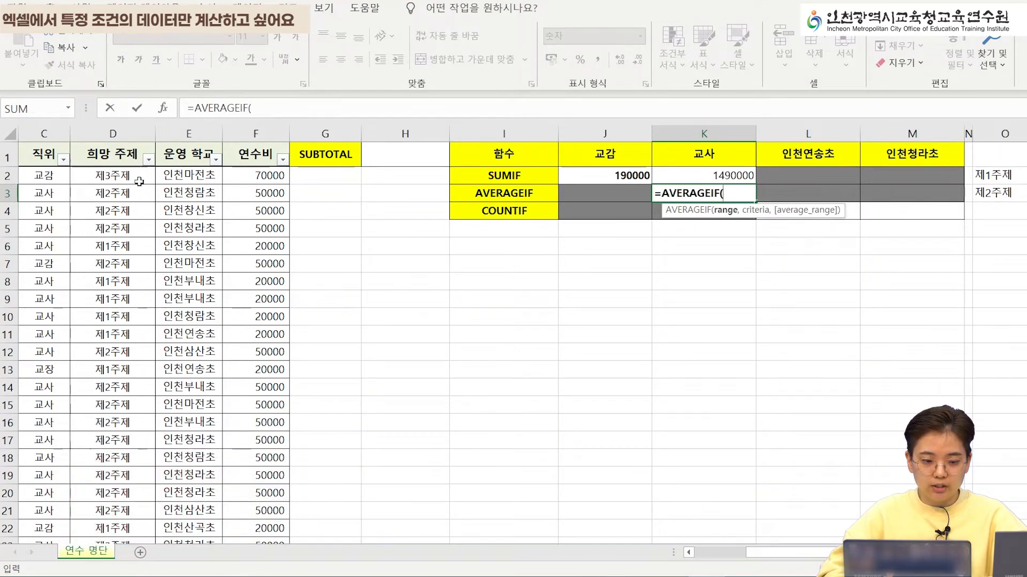
left_click_drag(48, 174, 46, 415)
type(",")
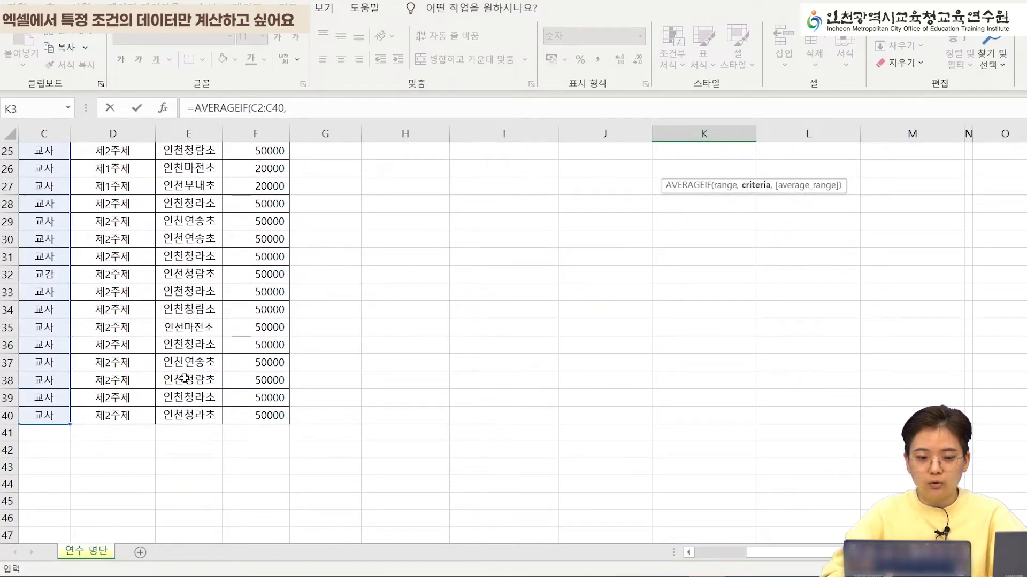
type(" \"교사\",")
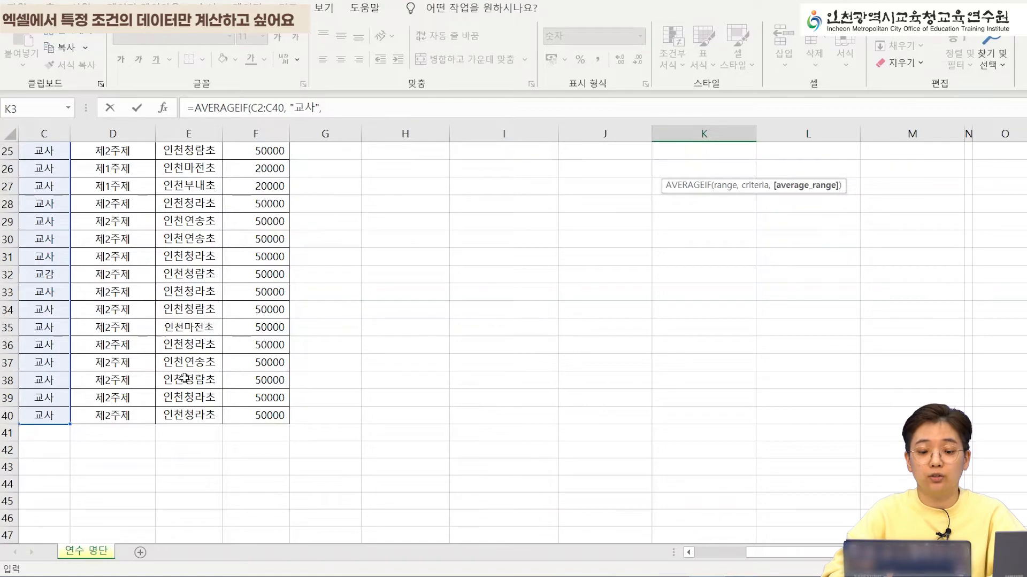
left_click_drag(253, 411, 268, 178)
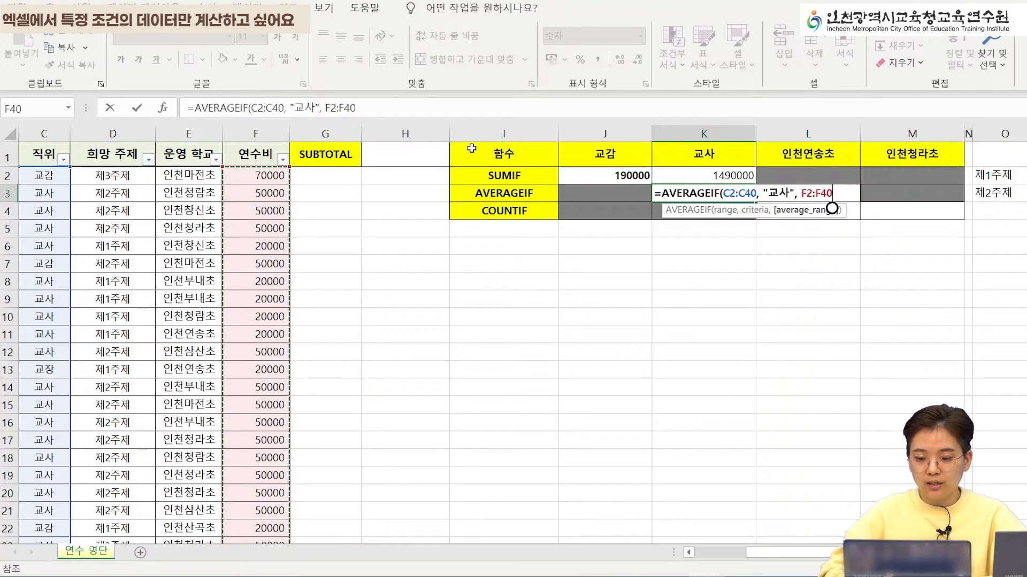
type(")")
key("ctrl+Return")
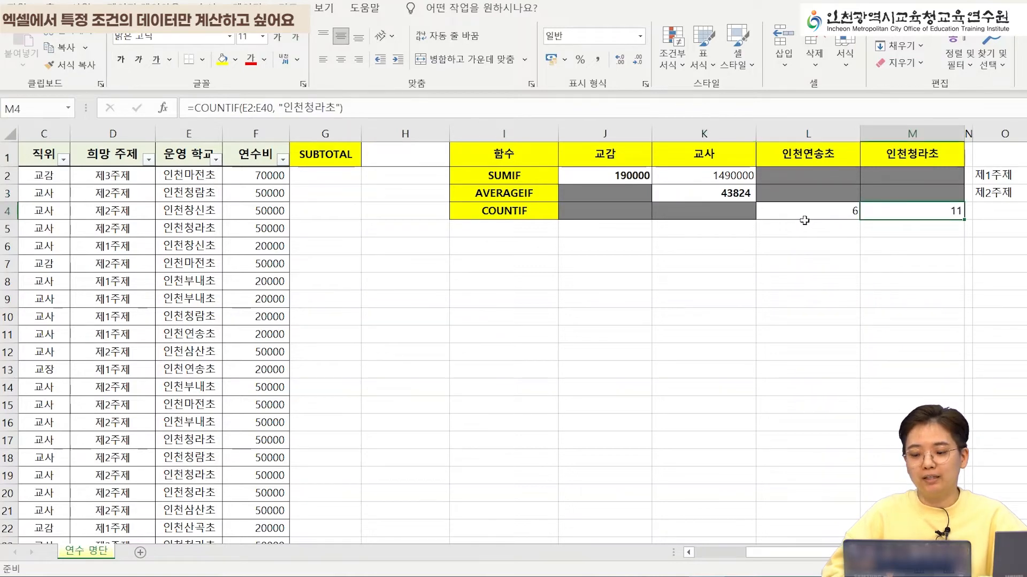
Remove the existing COUNTIF formulas from L4 and M4
left_click_drag(804, 221, 888, 211)
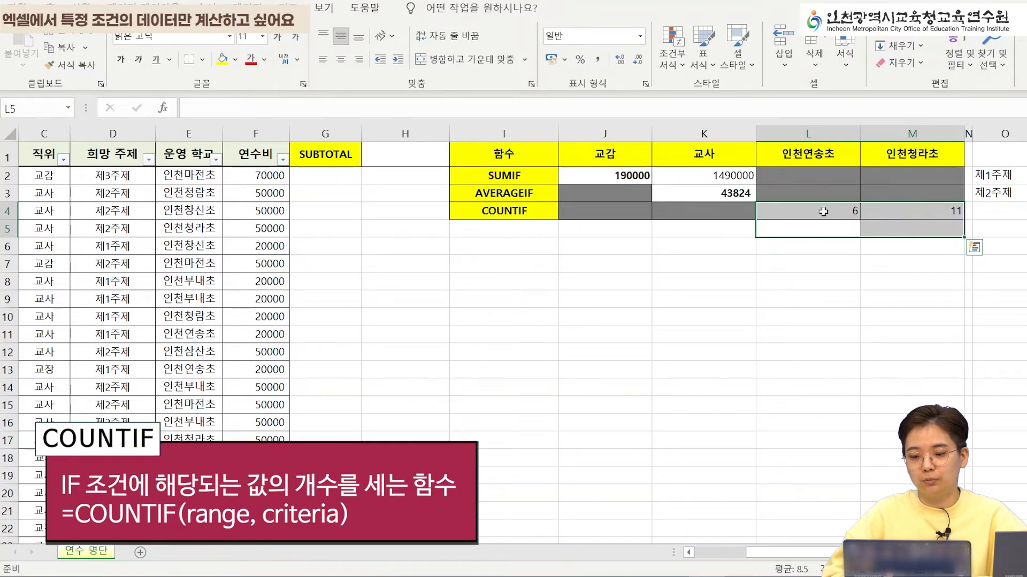
left_click(823, 211)
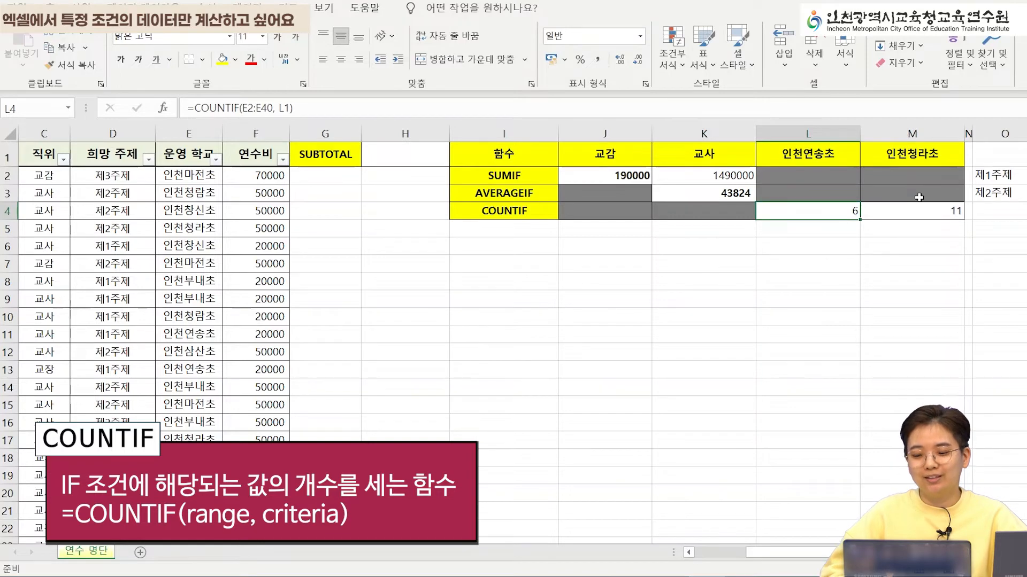
key("ctrl+z")
key("ctrl+z")
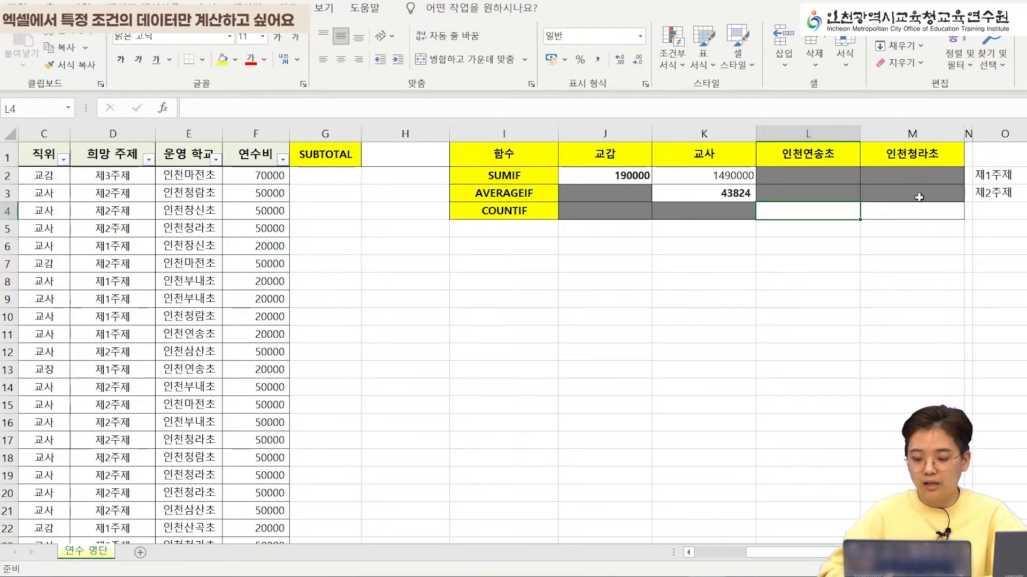
Start a COUNTIF formula in L4, under 인천연송초, with the school cells E2:E40 as its range
type("=C")
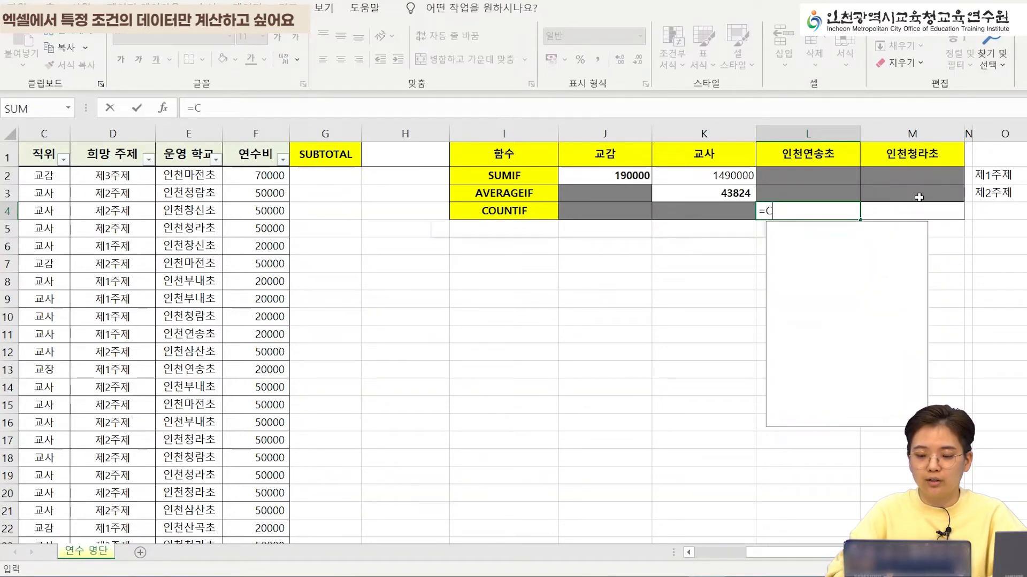
type("OUNTIF")
key("BackSpace")
key("BackSpace")
type("TIF(")
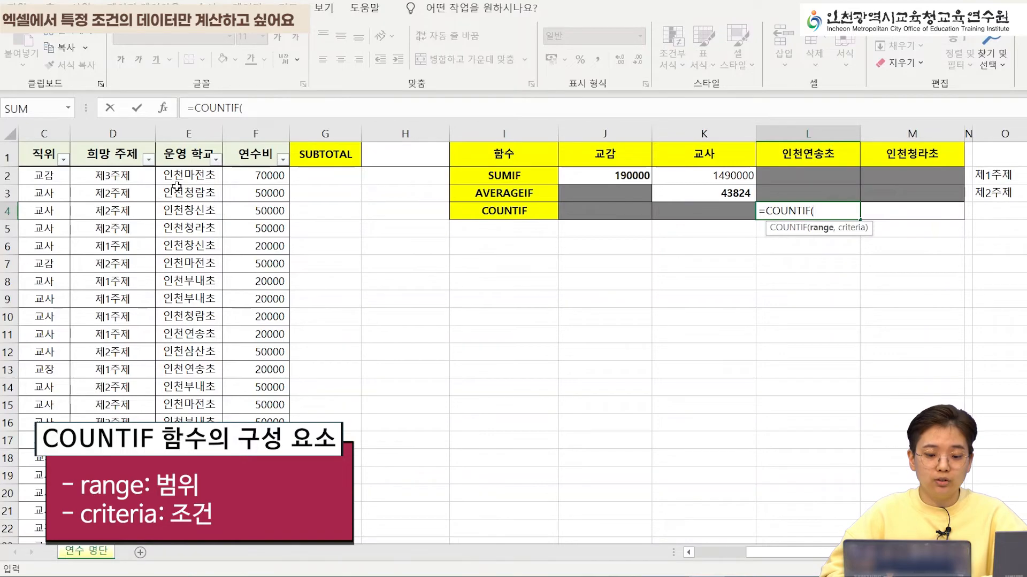
left_click_drag(189, 181, 182, 504)
type(",")
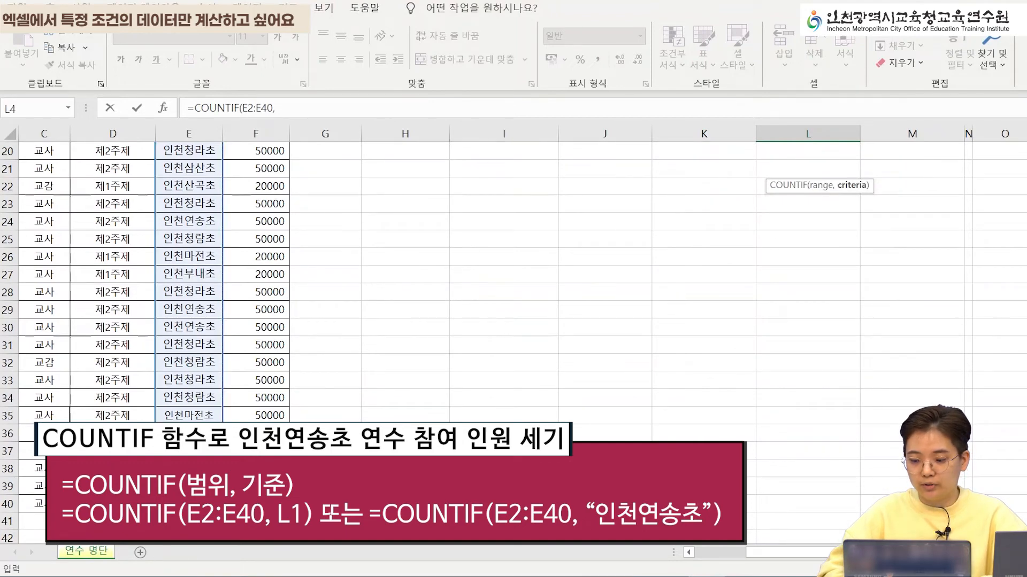
Set the criteria of the COUNTIF formula in L4 to the header cell L1 and commit the formula
scroll(605, 362, "up", 6)
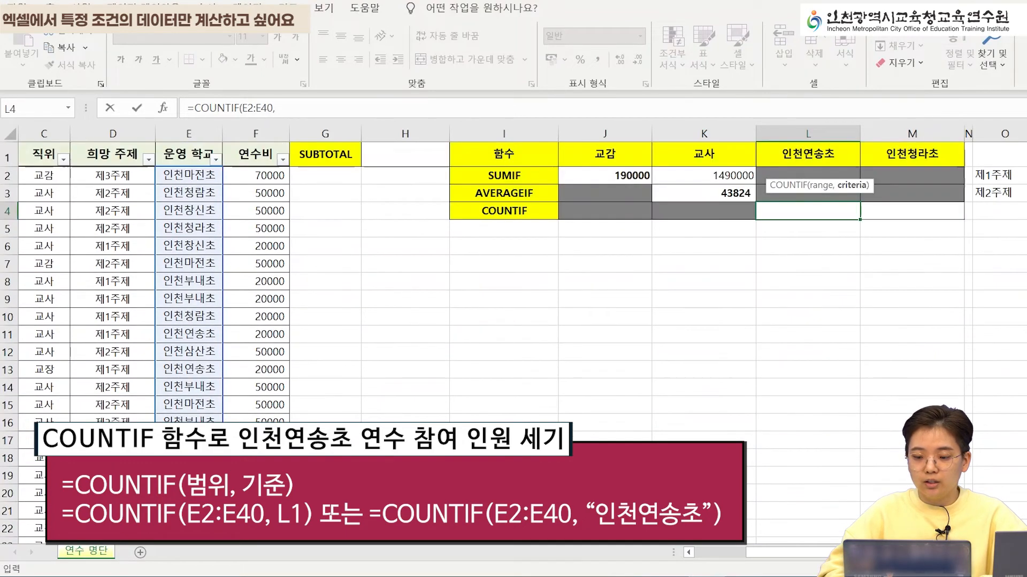
left_click(825, 160)
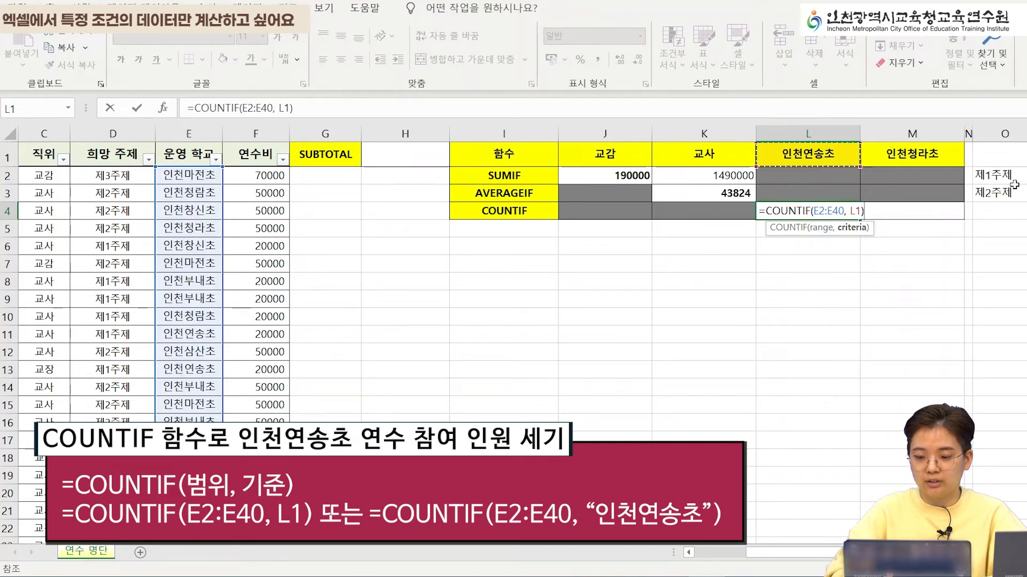
type(")")
key("ctrl+Return")
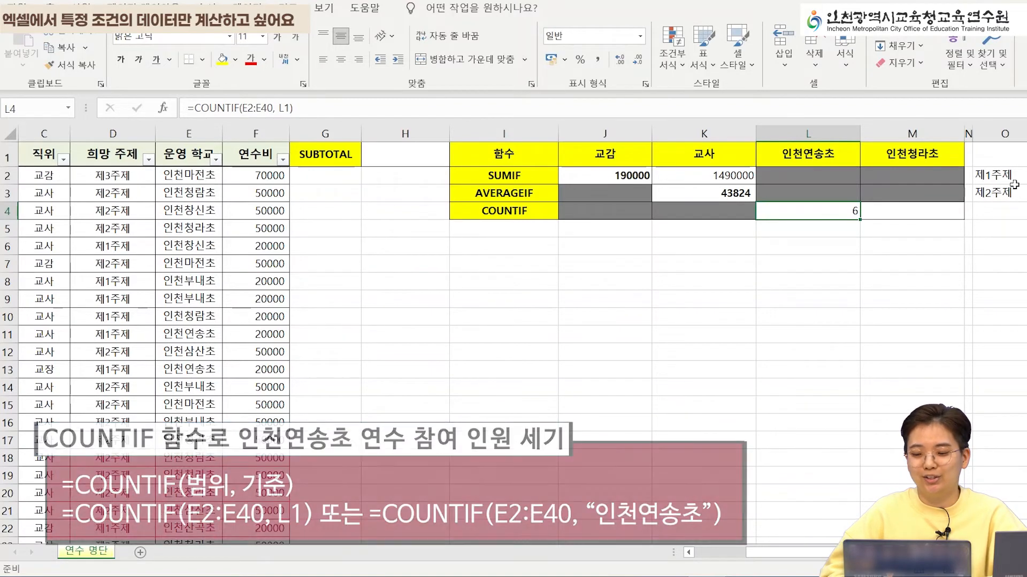
Enter a COUNTIF formula in M4, under 인천청라초, with range E2:E40 and criteria "인천청라초"
key("Right")
type("=")
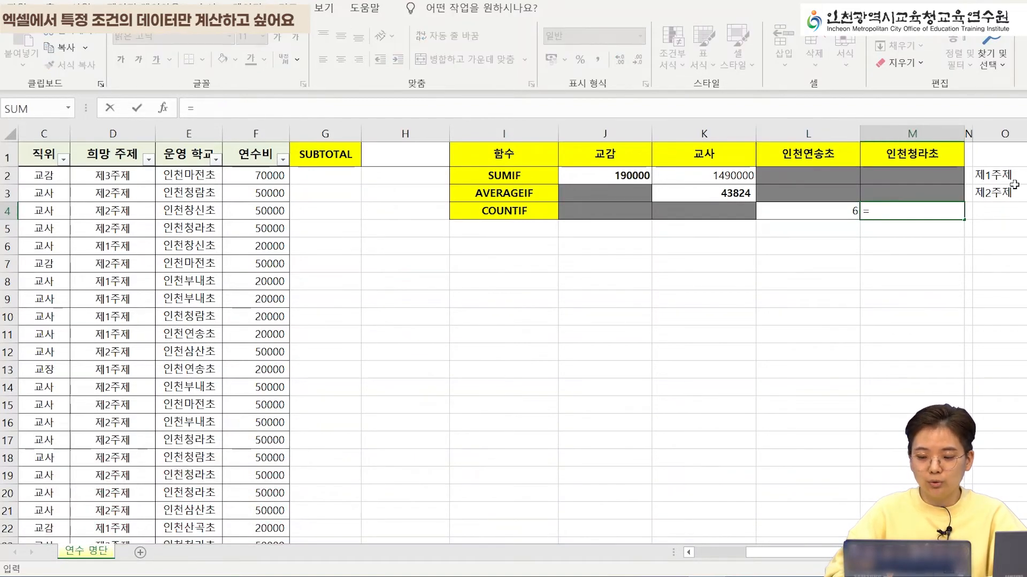
type("COUN")
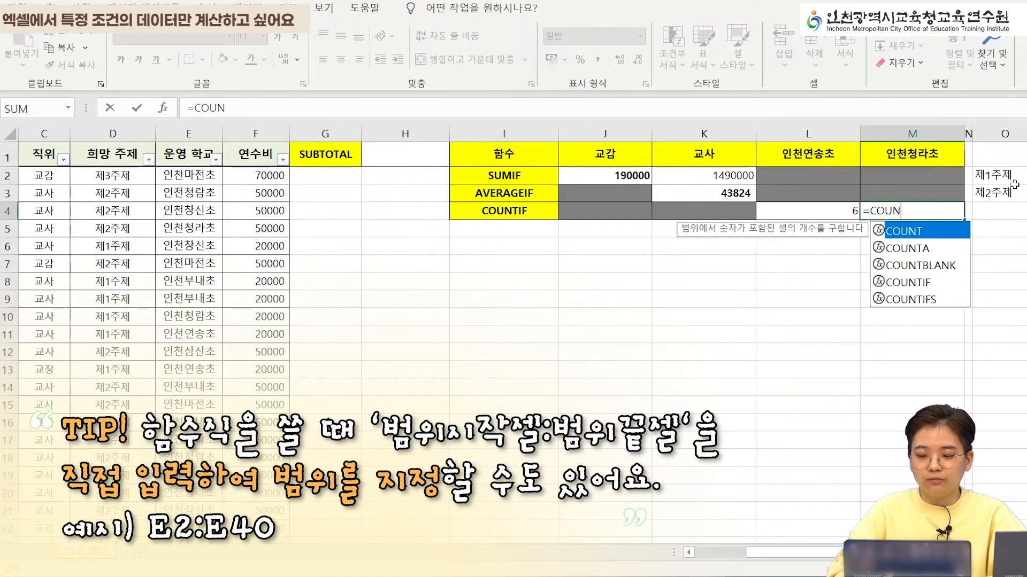
type("TIF(")
key("BackSpace")
type("(")
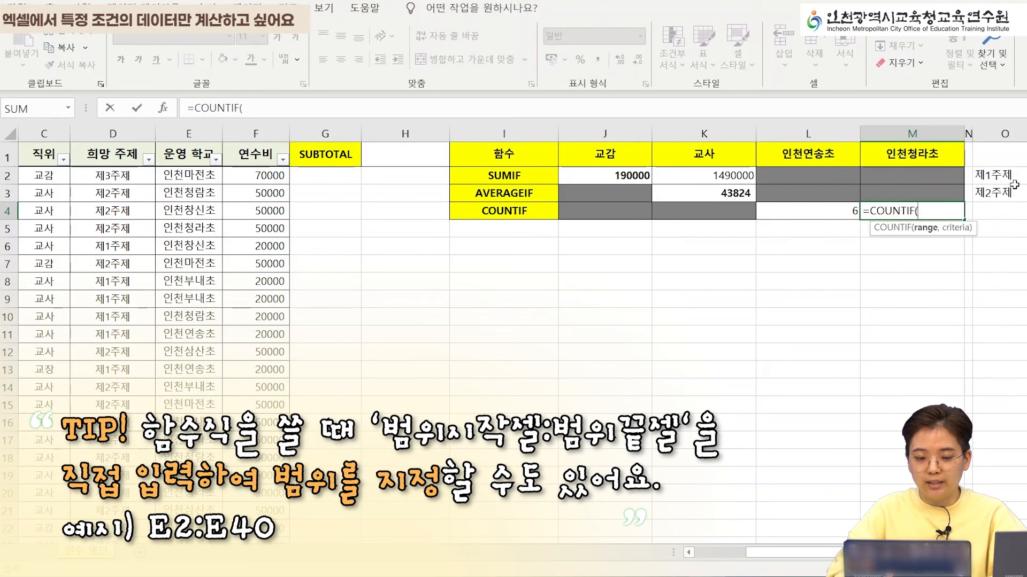
type("E2:E40,")
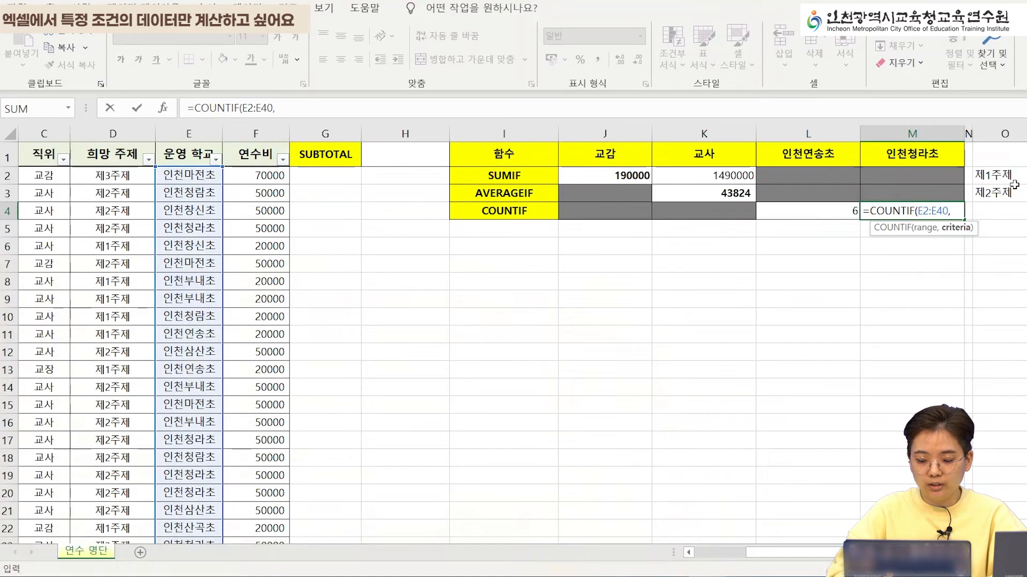
type(" \"ㅇ천청")
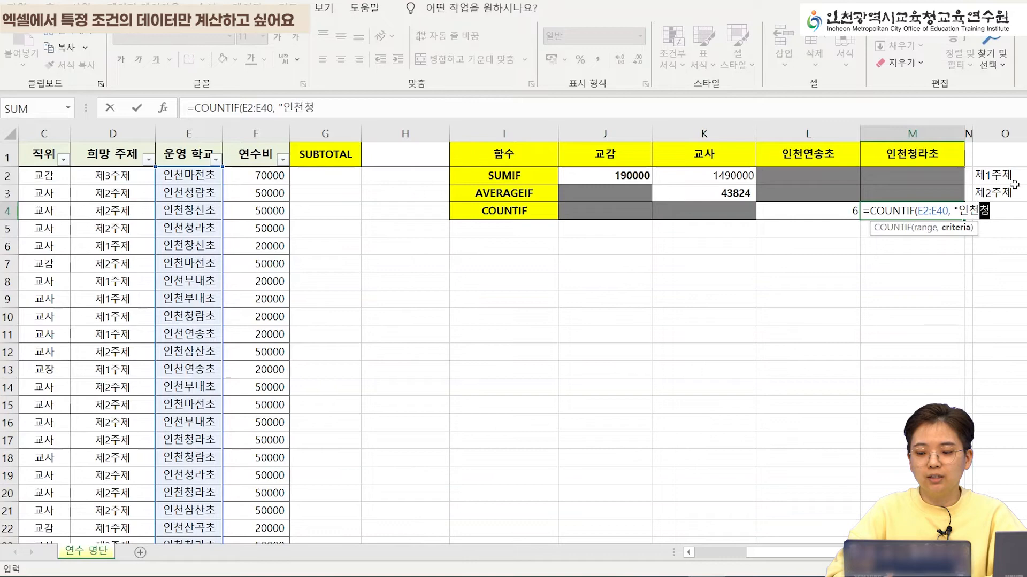
type("라초\")")
key("Return")
key("Up")
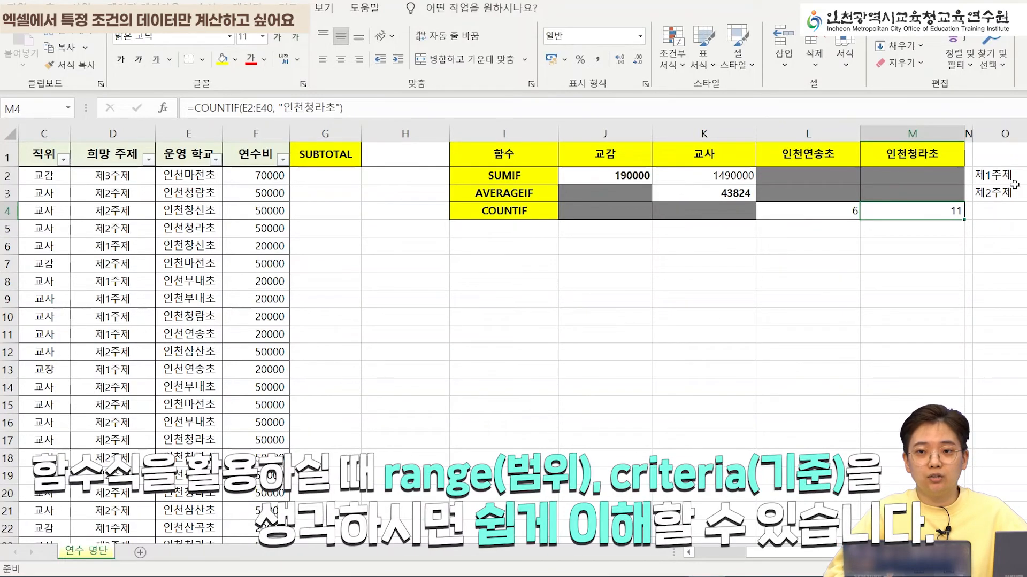
Make the criteria reference in L4's COUNTIF formula absolute as $L$1 and commit the formula
left_click(824, 208)
double_click(824, 208)
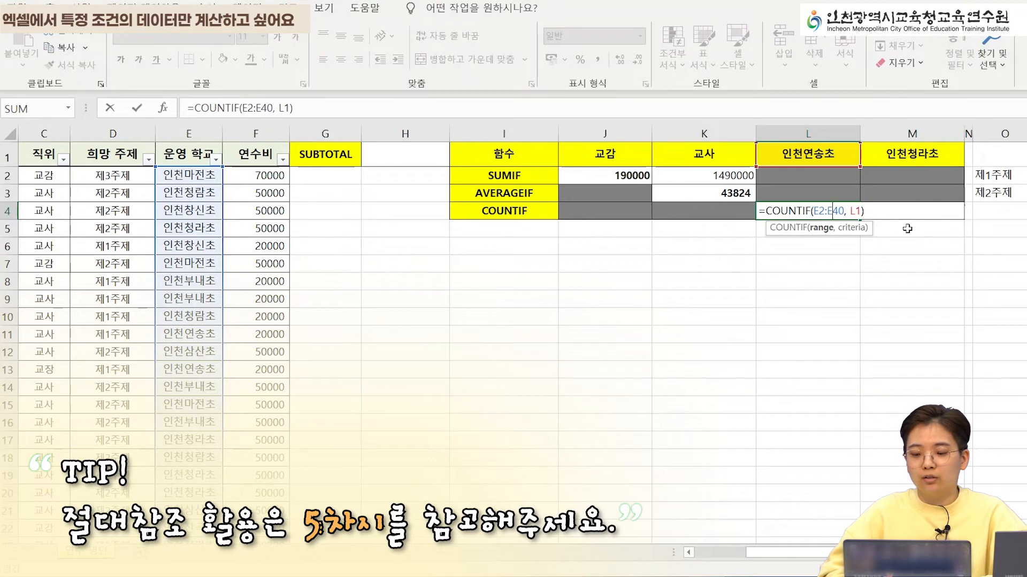
left_click(855, 211)
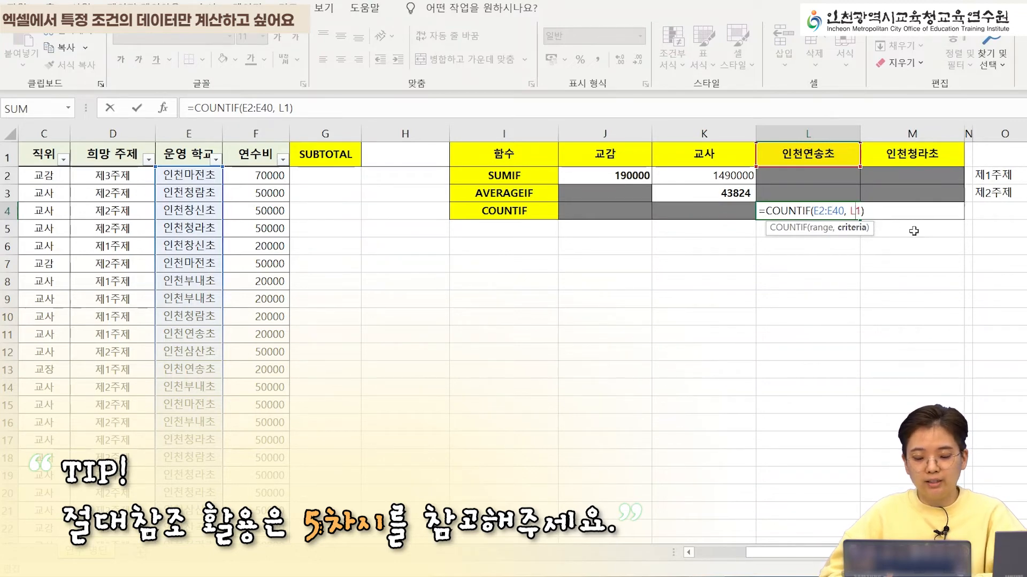
key("F4")
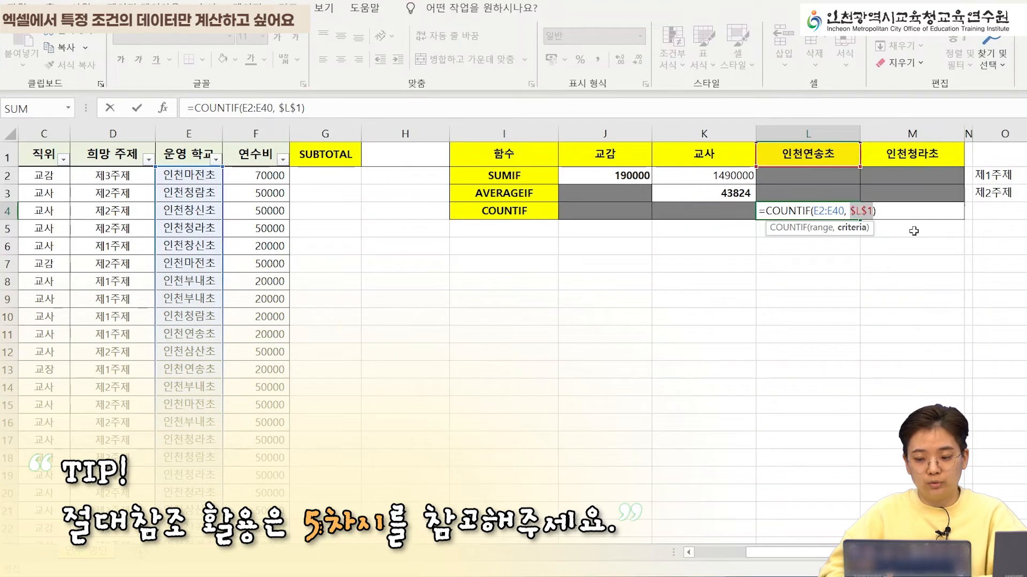
key("ctrl+Return")
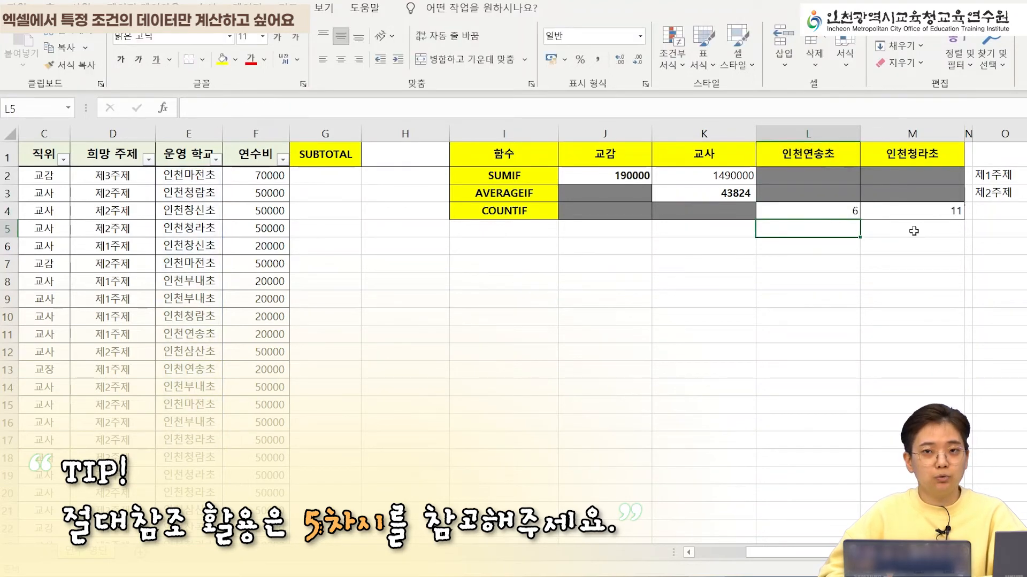
Start a SUBTOTAL formula in H1, beside the SUBTOTAL label
key("Left")
key("Left")
key("Left")
key("Left")
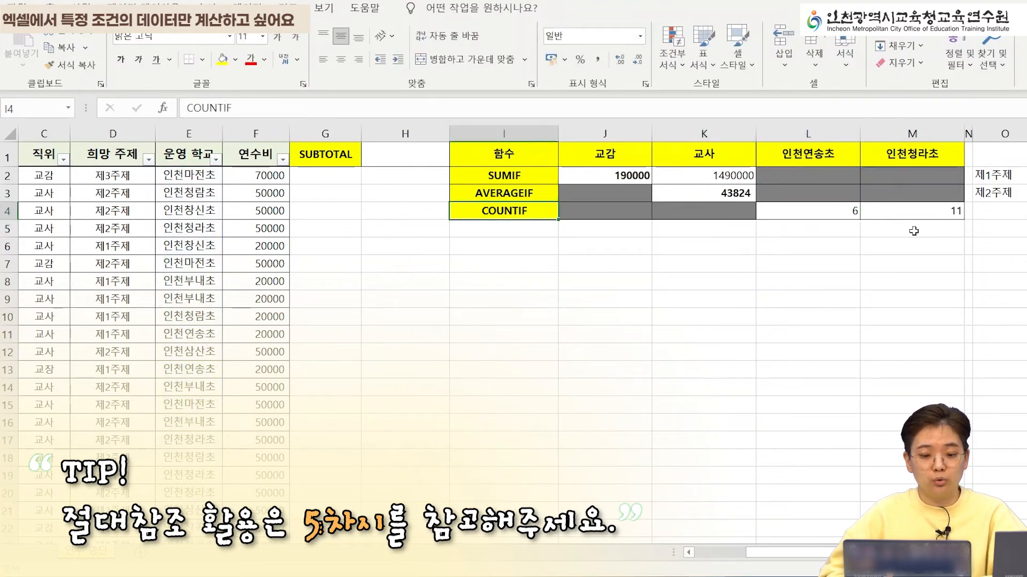
key("Left")
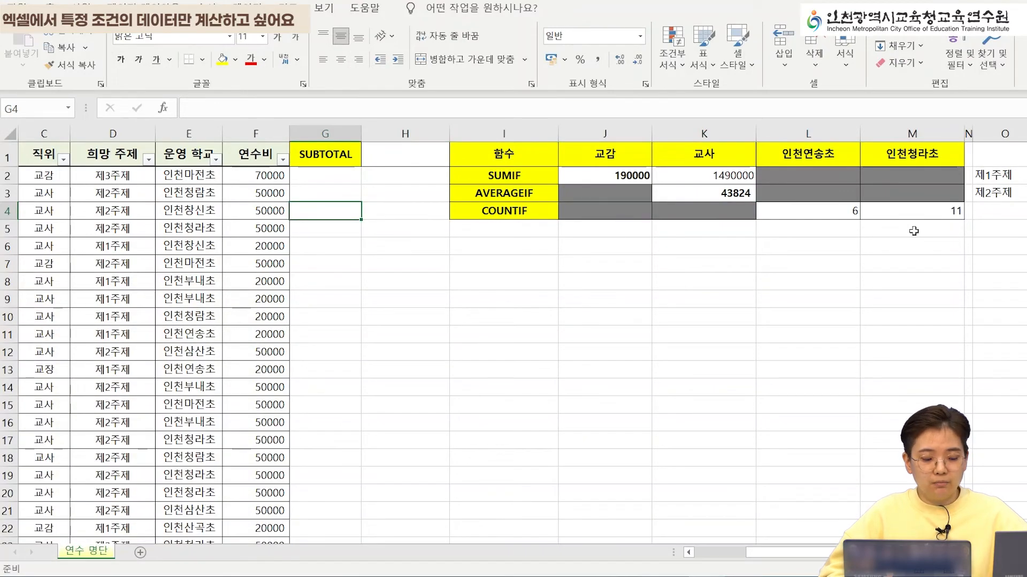
key("Up")
key("Up")
key("Up")
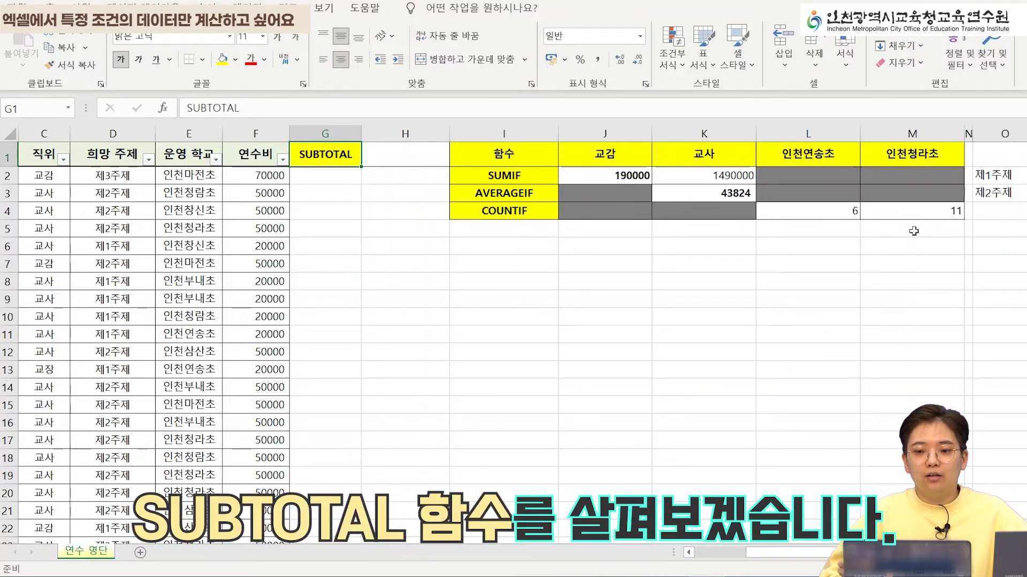
key("Right")
type("=SUBTOTAL")
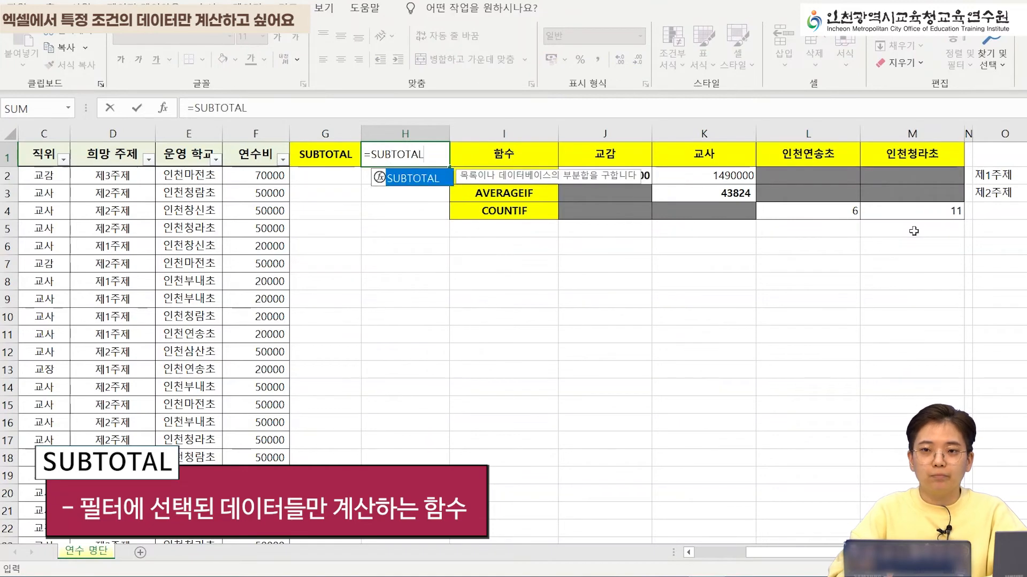
type("(")
Examine the list of function numbers available for the SUBTOTAL formula in H1
key("Down")
key("Down")
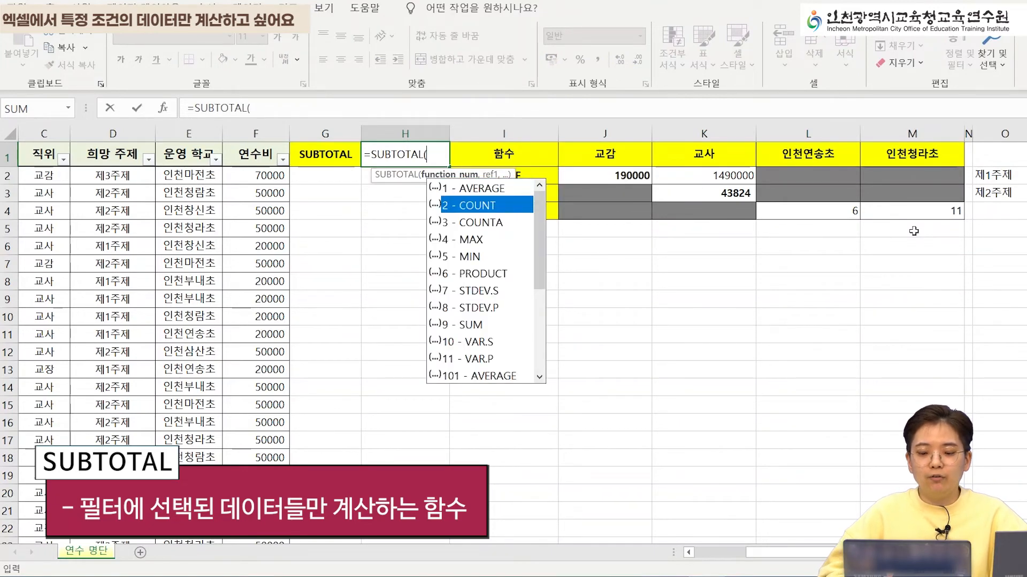
key("Down")
key("Down")
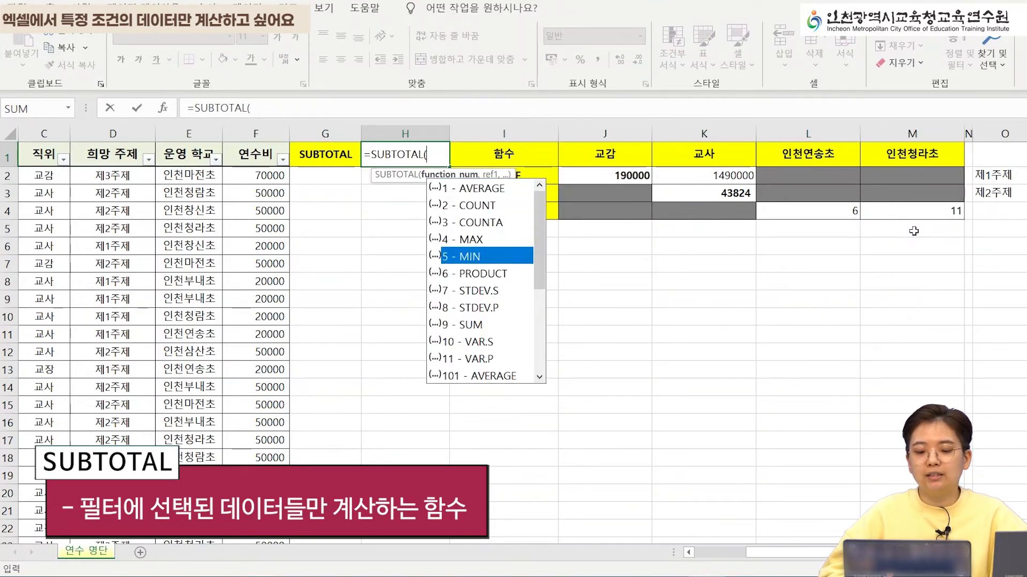
key("Down")
key("Up")
key("Up")
key("Down")
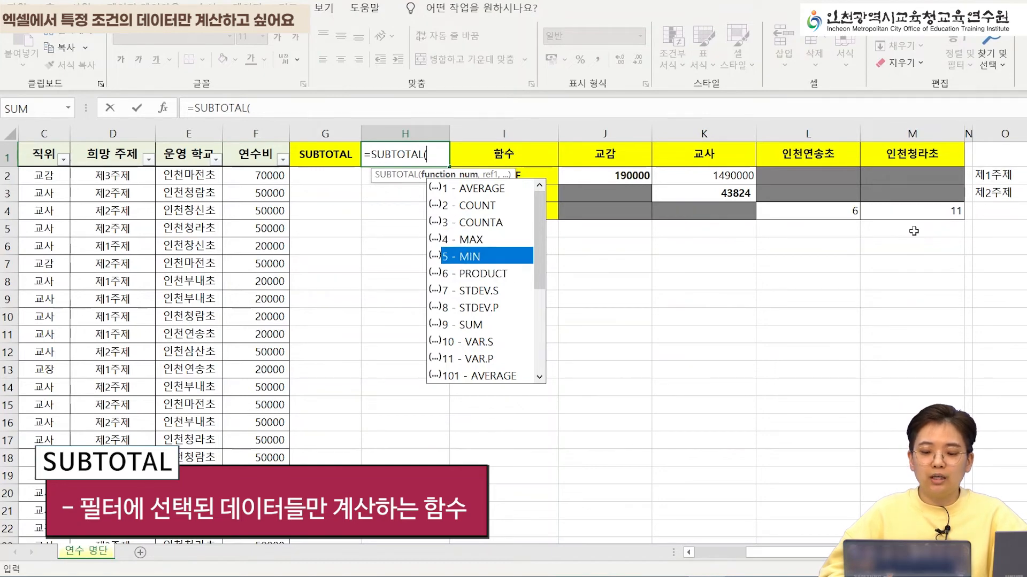
key("Up")
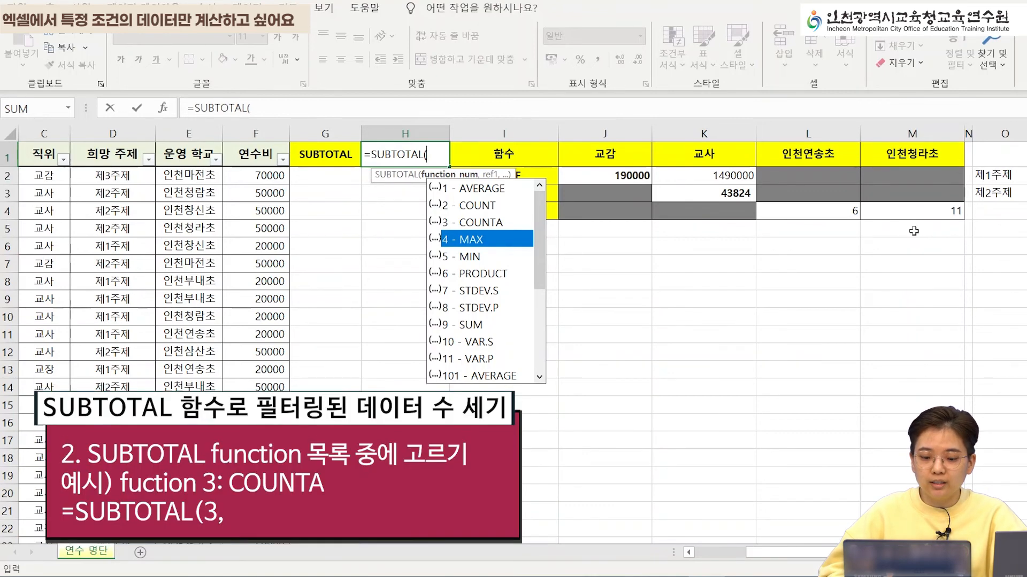
Set the SUBTOTAL formula in H1 to function 3 (COUNTA) with the school cells E2:E40 and commit it
key("F2")
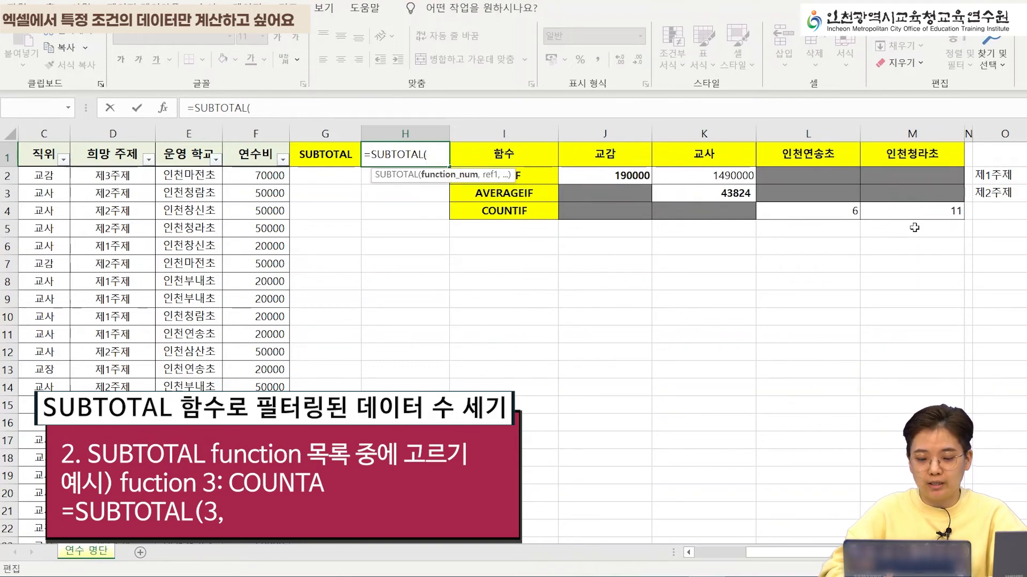
key("alt+Down")
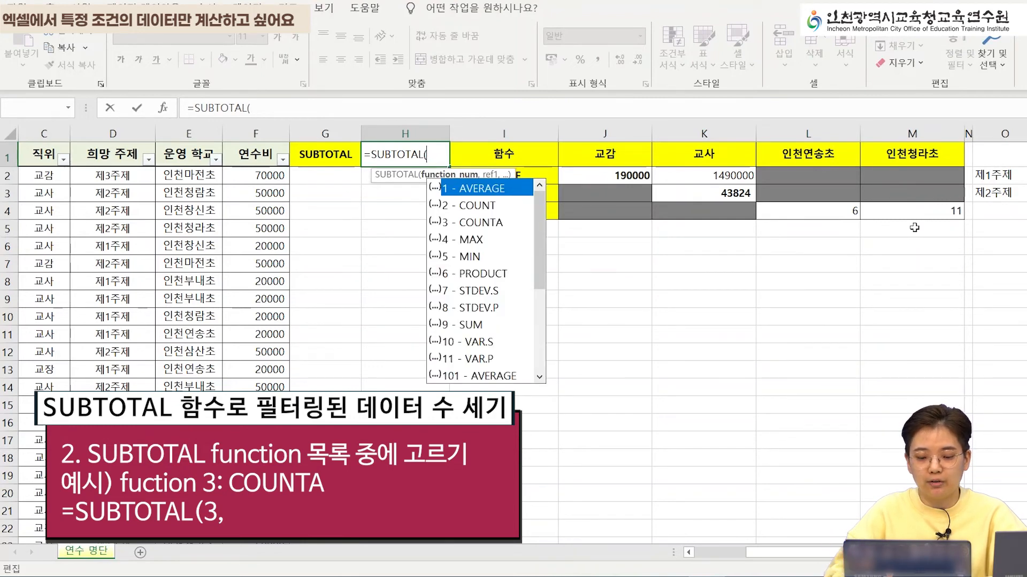
type(",")
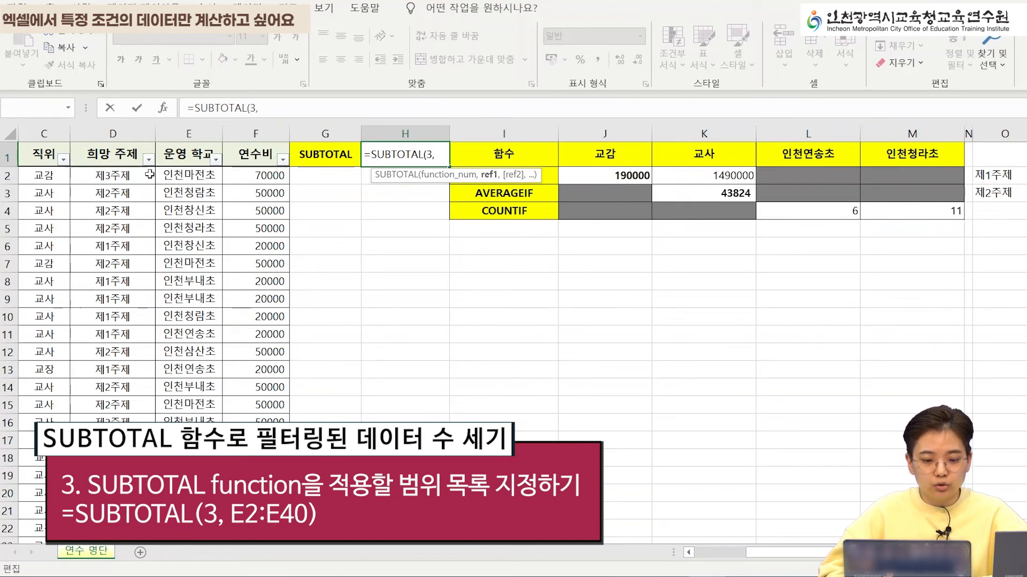
left_click_drag(178, 175, 186, 504)
type(")")
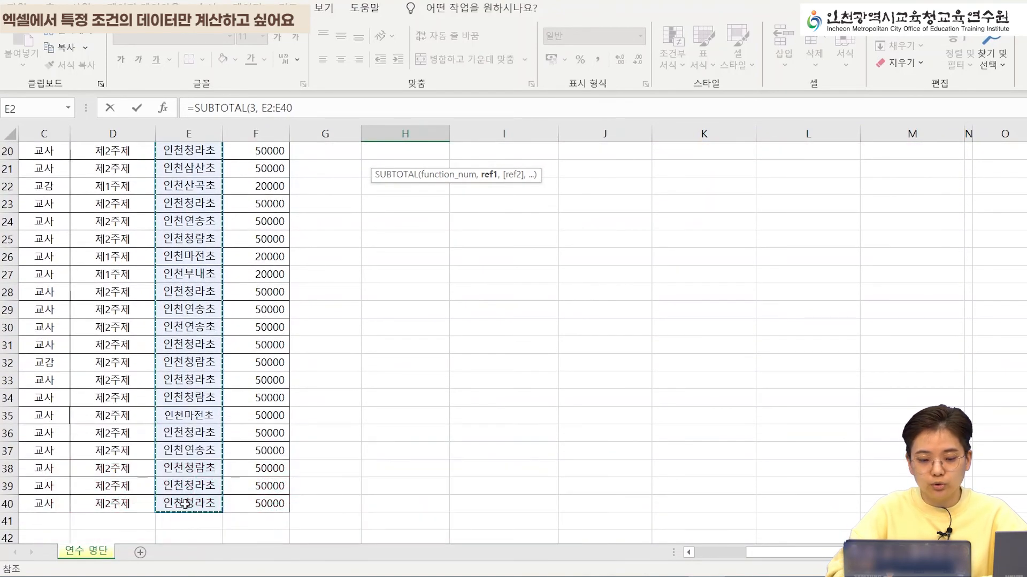
key("Return")
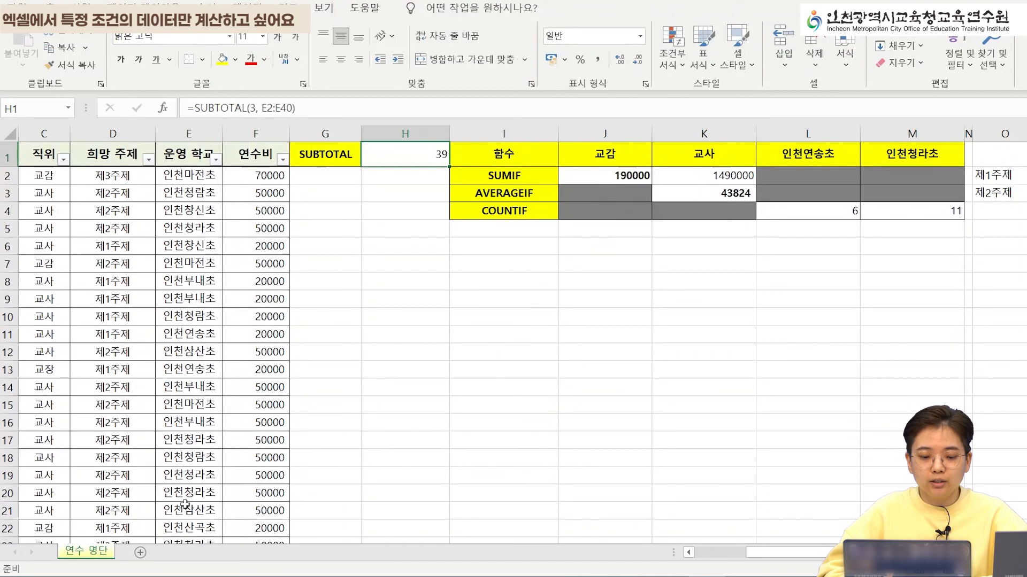
key("Up")
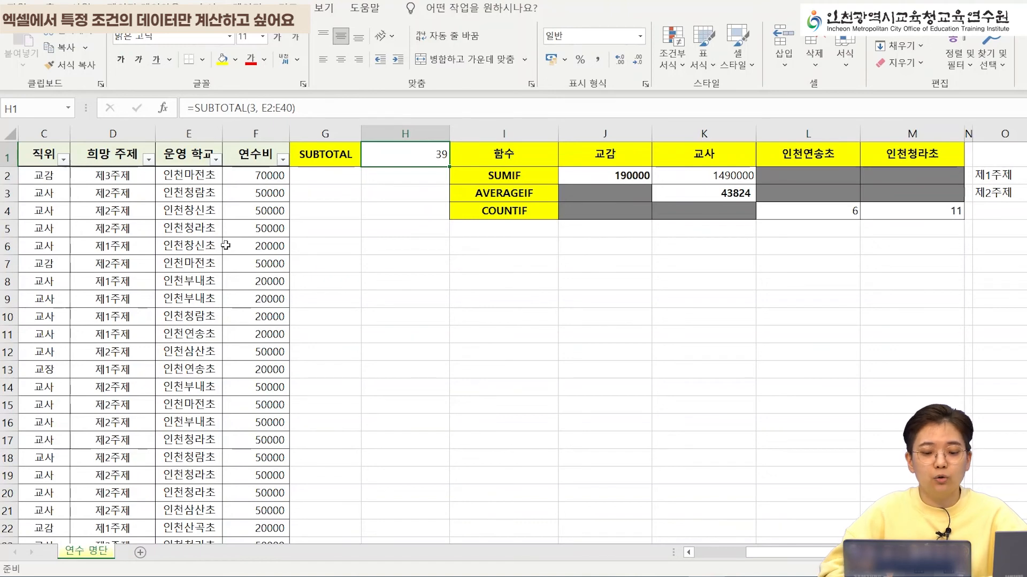
Filter the 운영 학교 column to show only 인천연송초
left_click(216, 159)
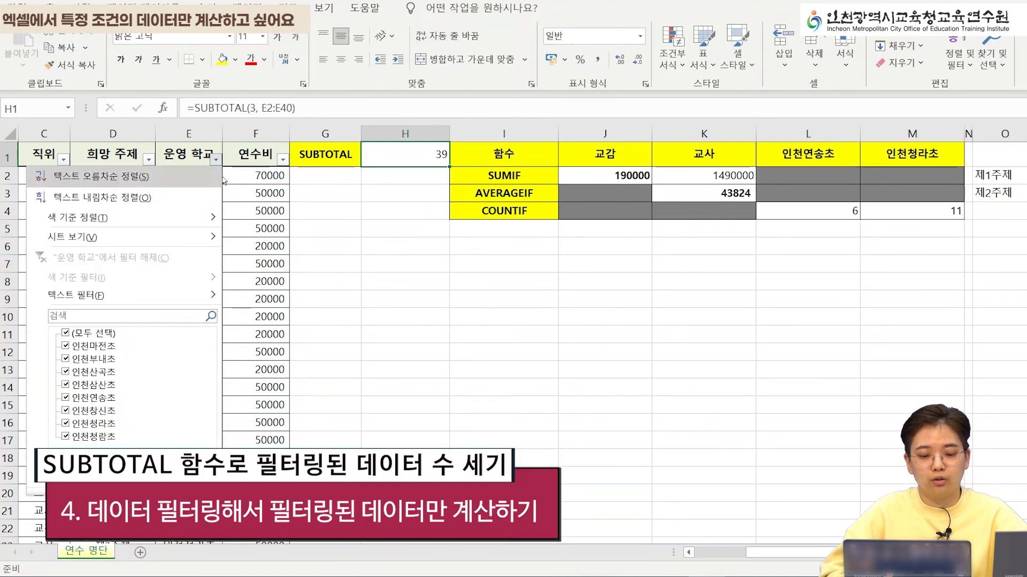
left_click(66, 333)
left_click(72, 397)
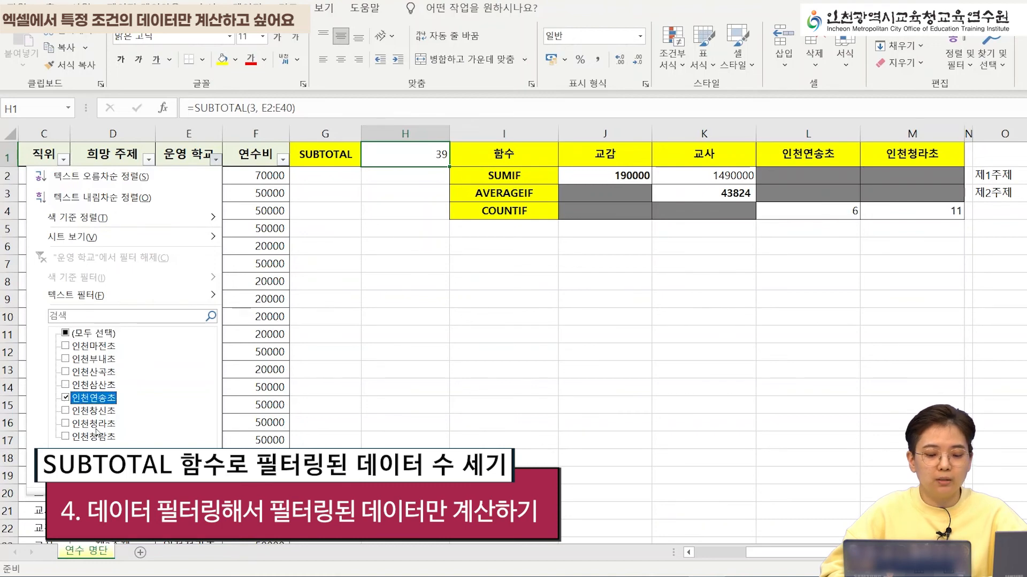
left_click(136, 473)
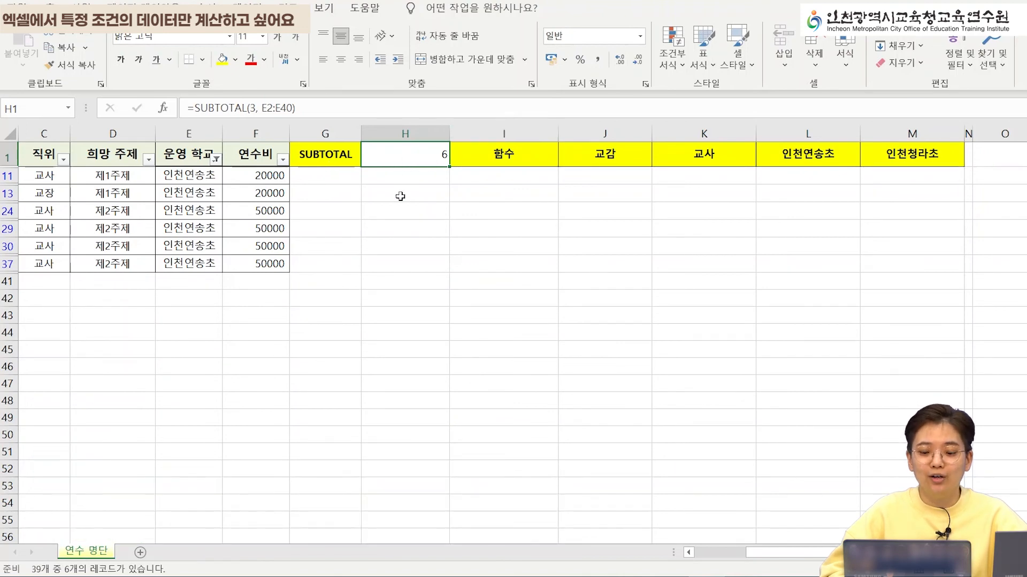
Deselect 인천연송초 in the 운영 학교 filter and apply the filter for a different school instead
left_click(216, 159)
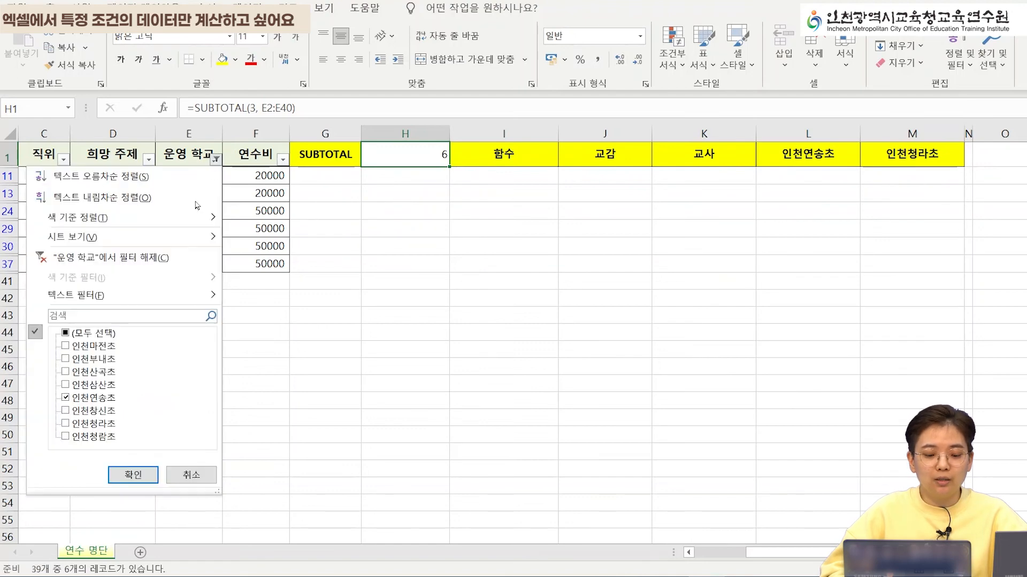
left_click(66, 398)
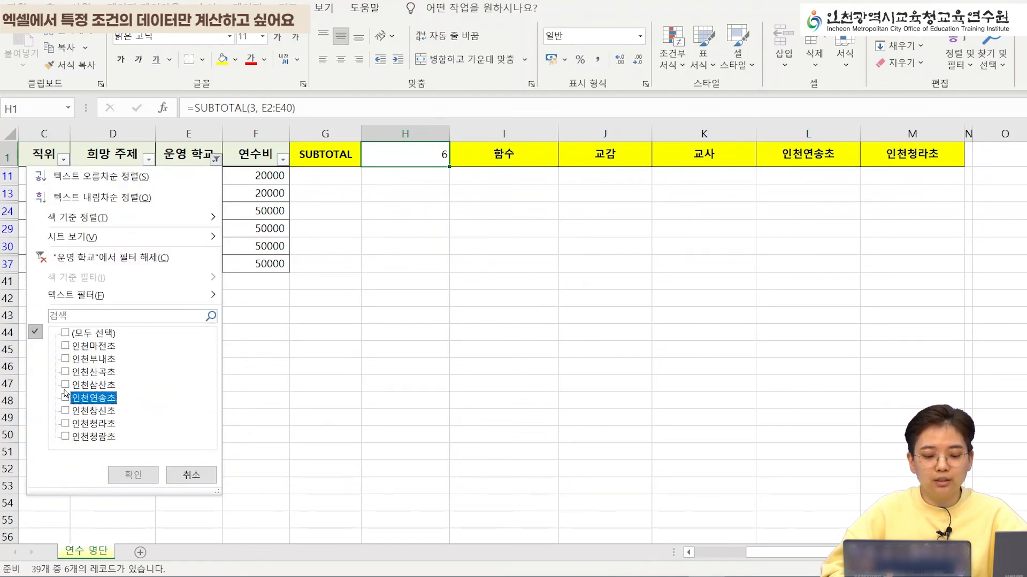
left_click(66, 398)
left_click(123, 474)
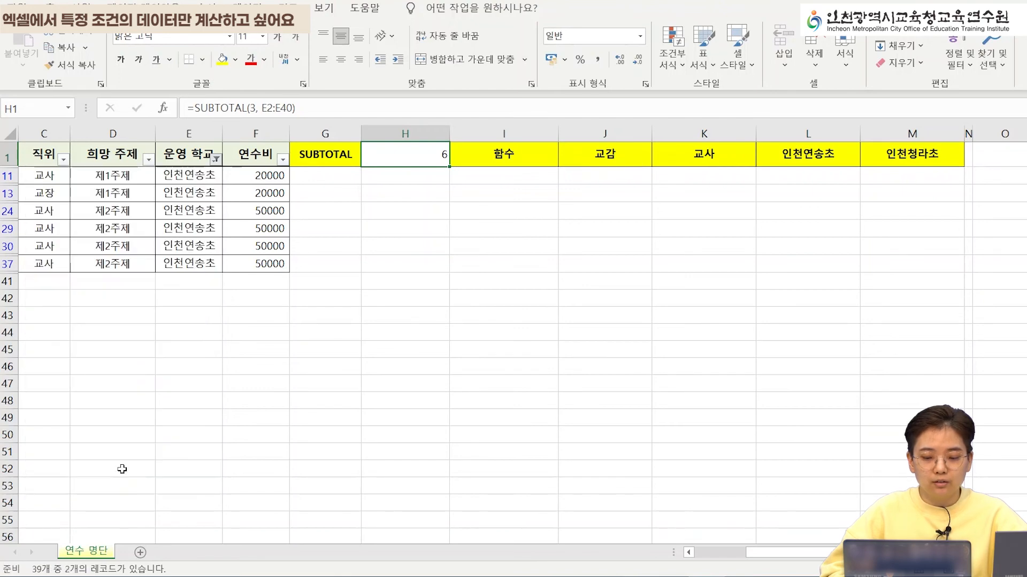